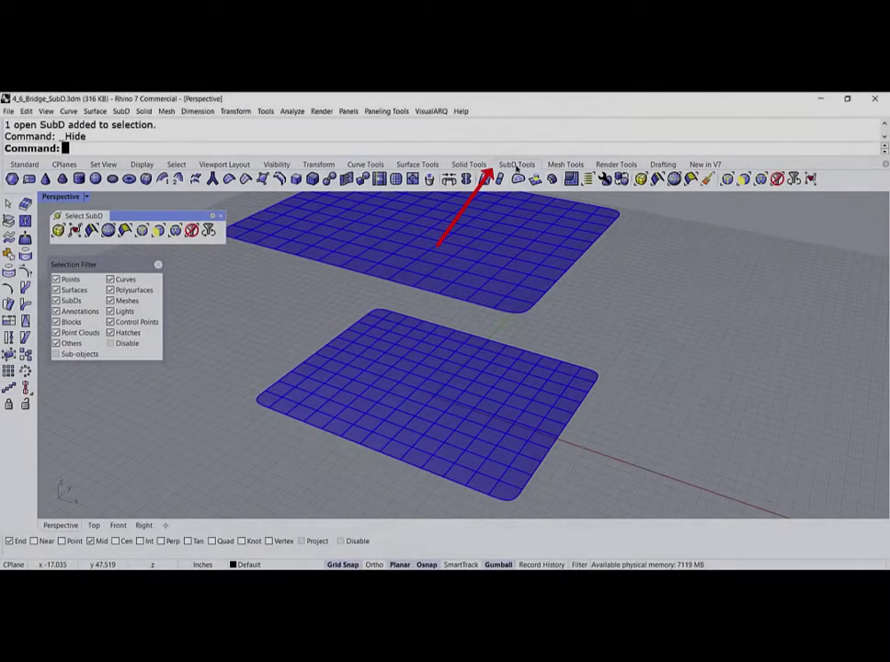
- Delete a 2 by 3 block of faces near the front corner of the lower SubD plane, one face in from its edges
left_click(516, 166)
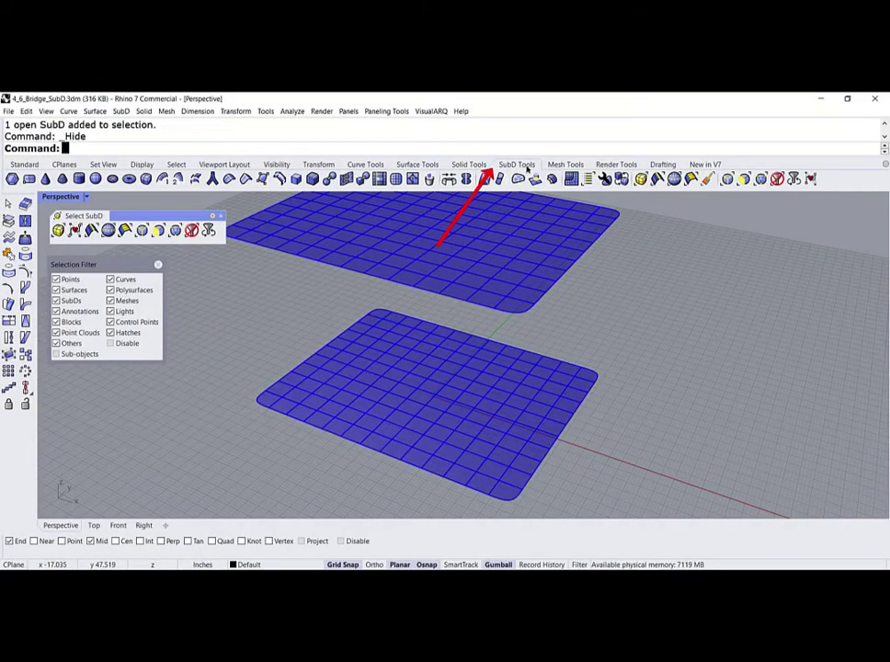
left_click(428, 181)
scroll(334, 409, "up", 3)
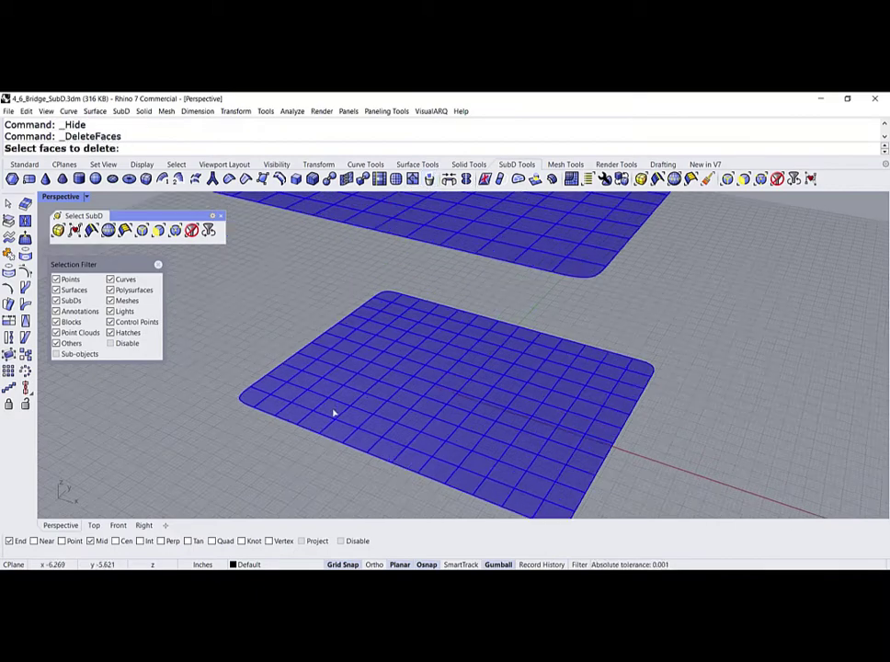
left_click(288, 390)
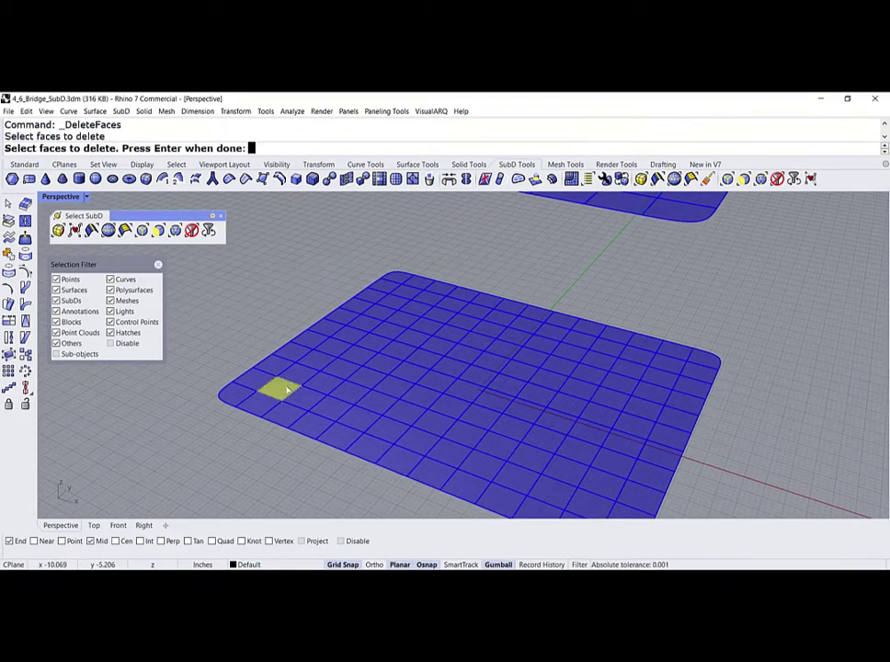
left_click(315, 364)
left_click(340, 369)
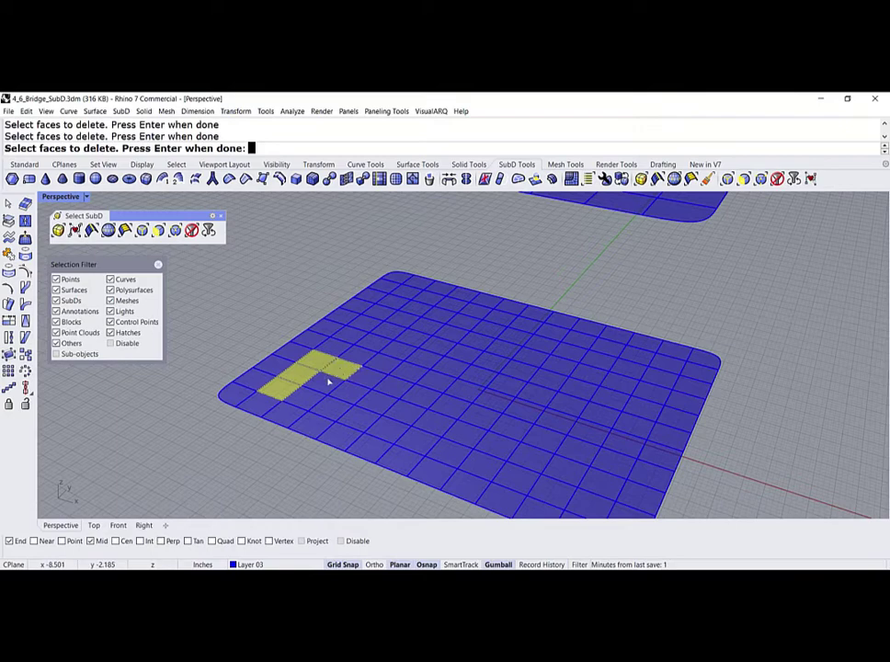
left_click(322, 387)
left_click(305, 401)
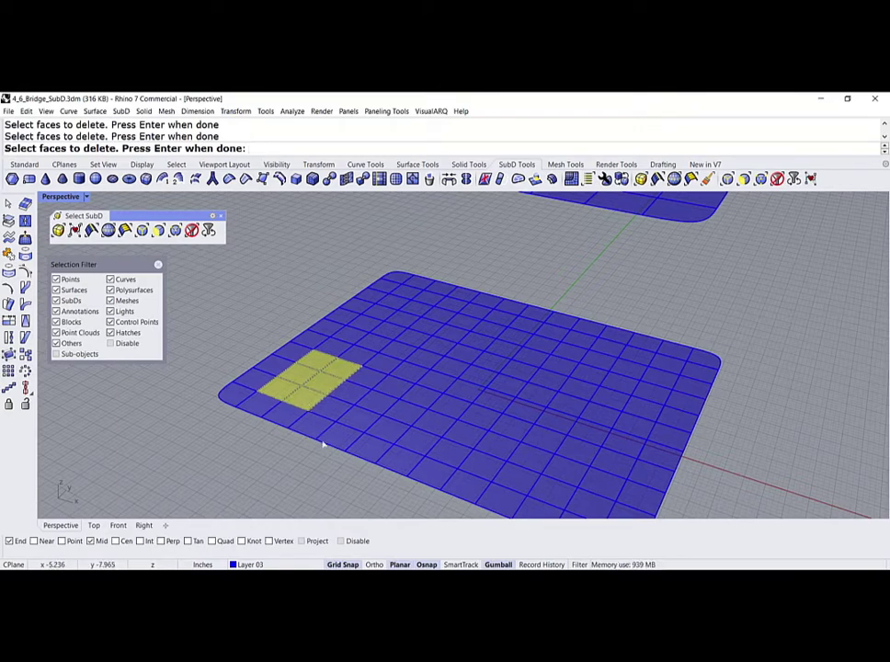
key("Return")
- Delete a matching 2 by 3 block of faces near the front corner of the upper SubD plane
scroll(347, 457, "down", 5)
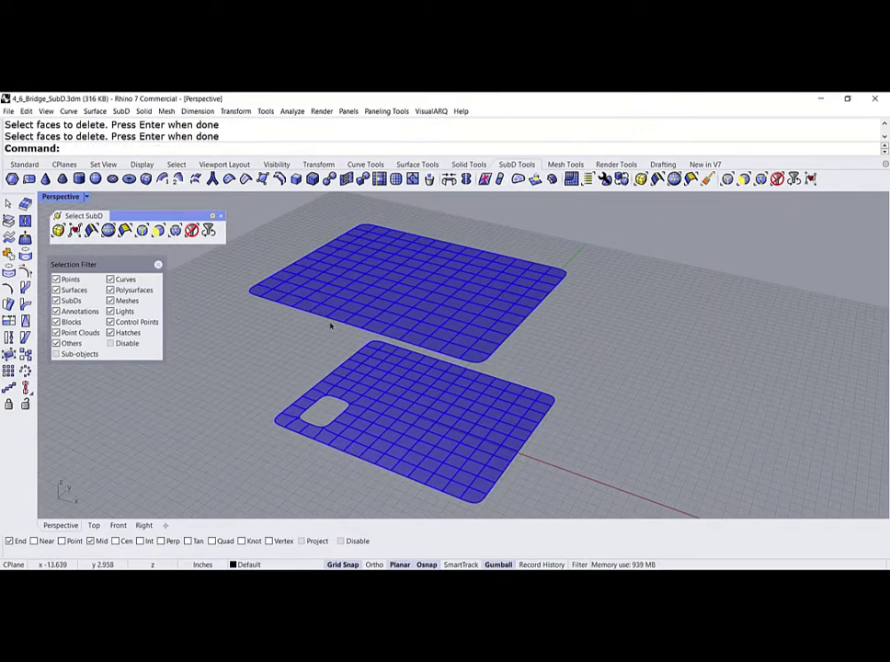
scroll(290, 272, "up", 4)
key("Return")
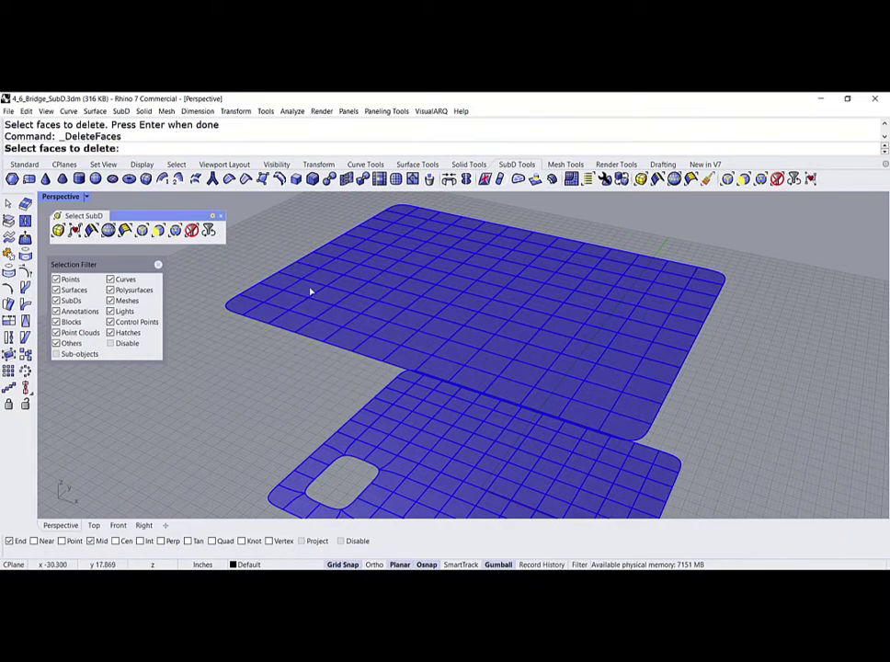
scroll(302, 290, "up", 2)
left_click(293, 301)
left_click(309, 292)
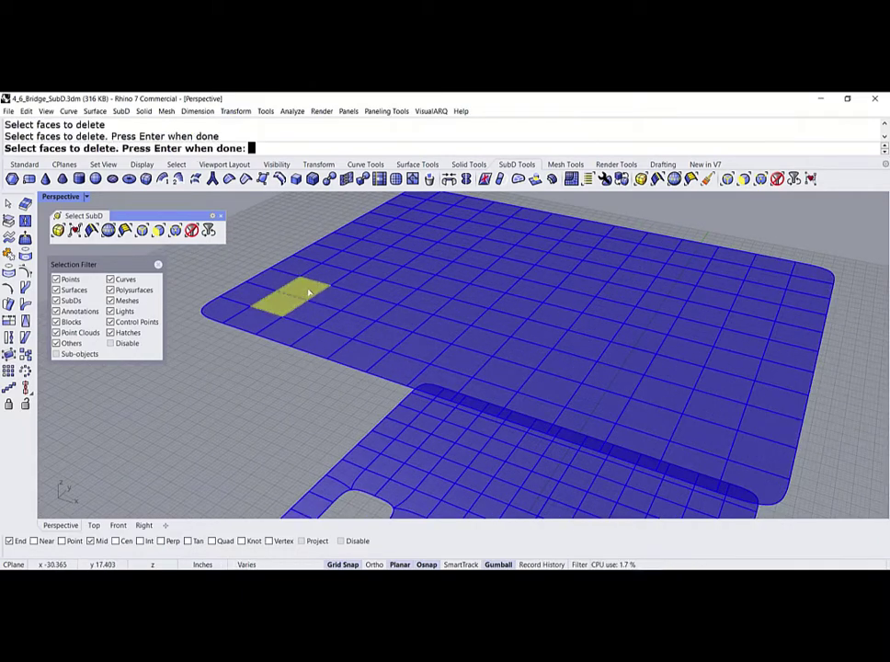
left_click(334, 276)
left_click(360, 286)
left_click(338, 300)
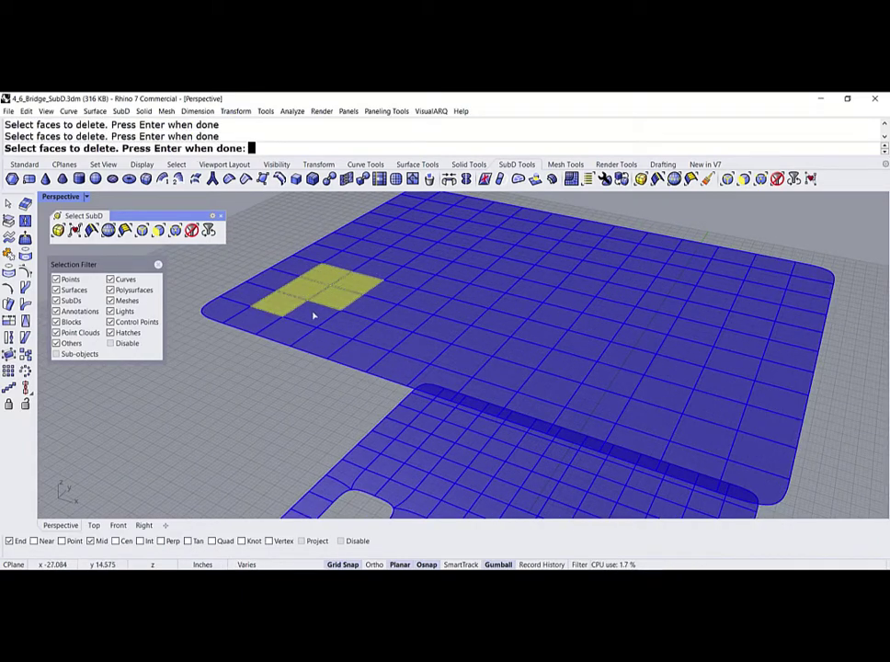
left_click(313, 316)
key("Return")
- Delete a second block of six faces near the lower plane's rear corner, three along X and two along Y
scroll(227, 271, "down", 3)
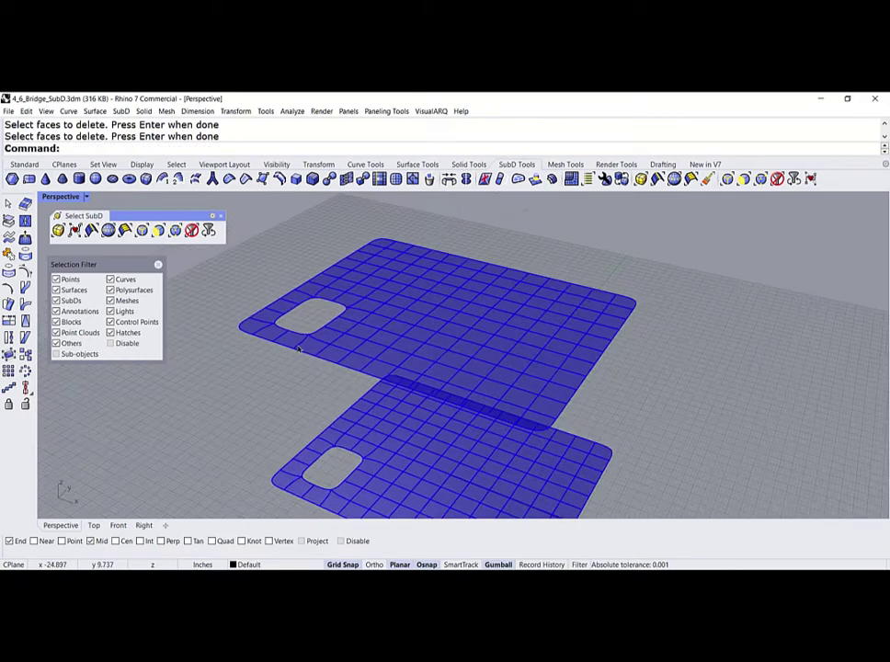
right_click_drag(322, 425, 435, 404)
scroll(431, 416, "up", 4)
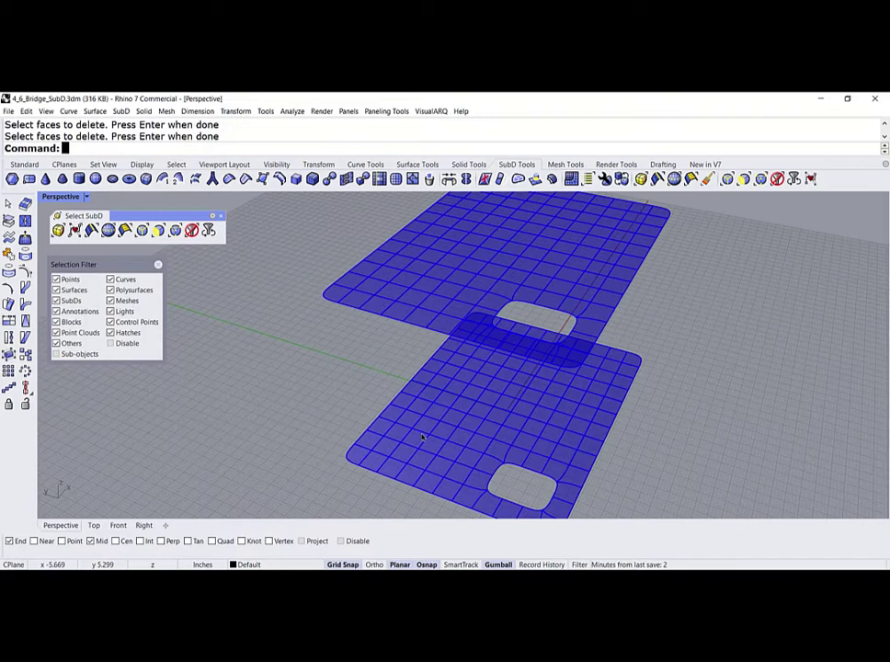
key("Return")
scroll(419, 434, "up", 2)
left_click(390, 430)
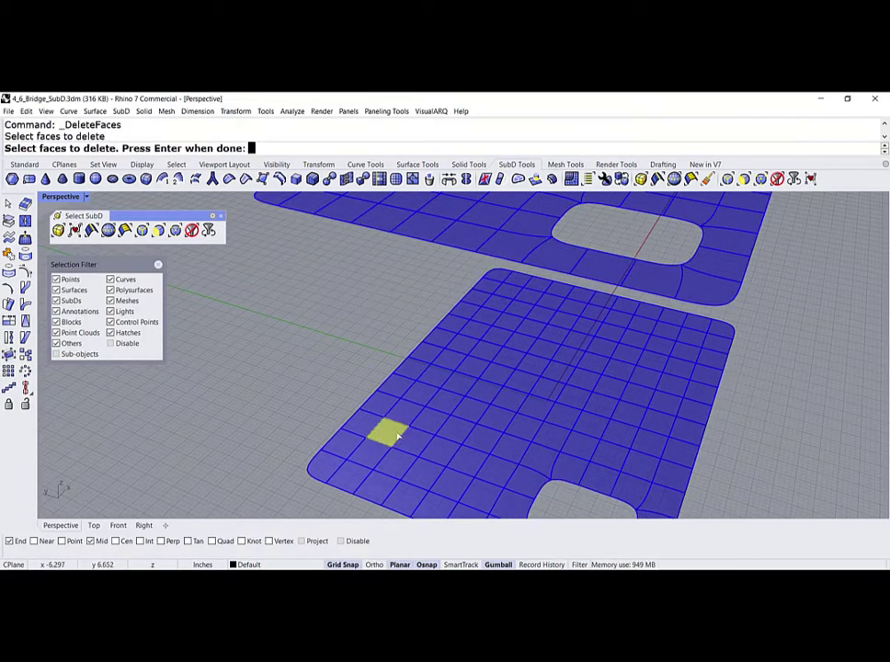
left_click(418, 441)
left_click(428, 415)
left_click(445, 398)
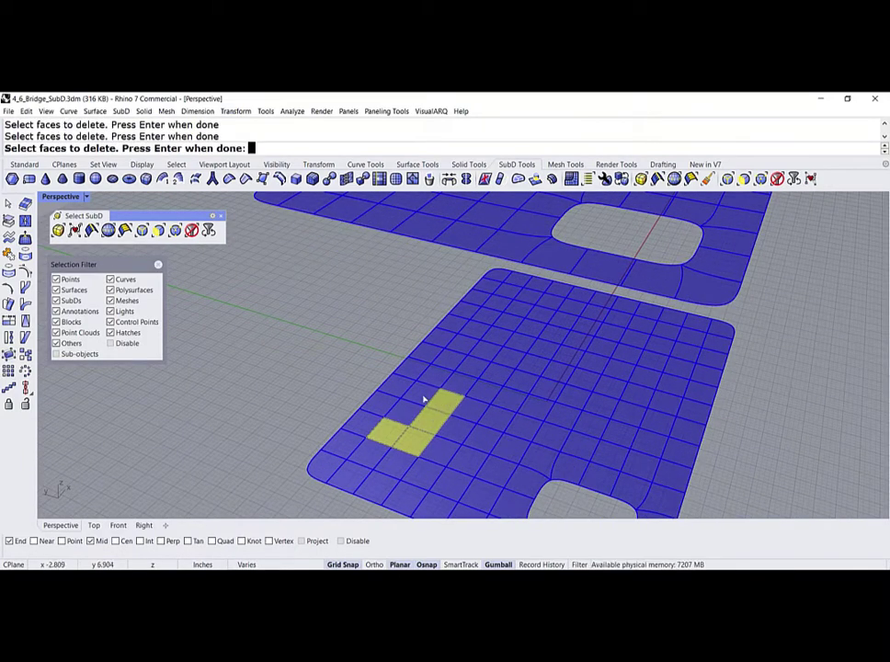
left_click(419, 392)
left_click(407, 419)
key("Return")
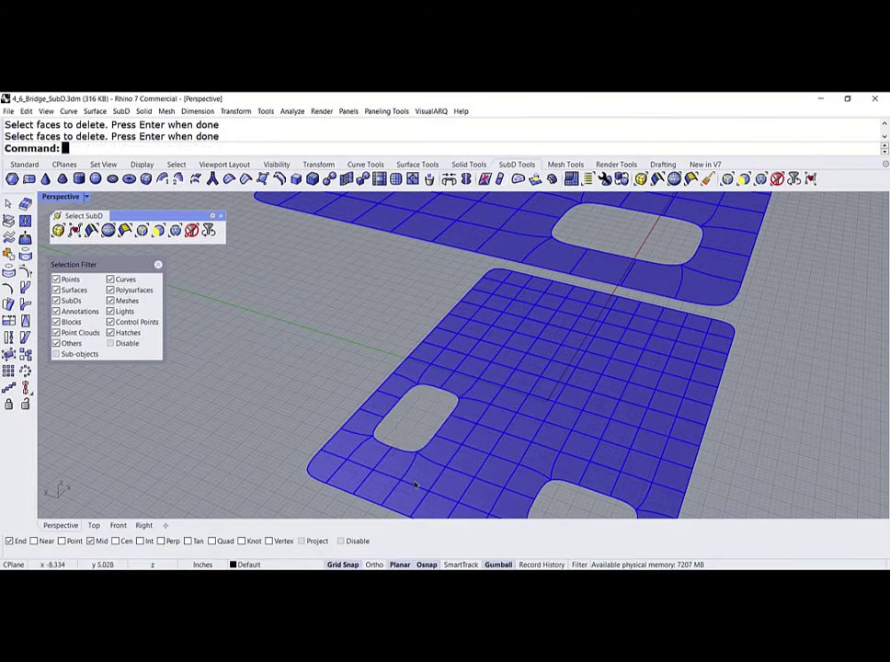
- Delete a second block of six faces near the upper plane's rear corner, two along X and three along Y
scroll(416, 480, "down", 4)
scroll(375, 273, "up", 2)
right_click(376, 275)
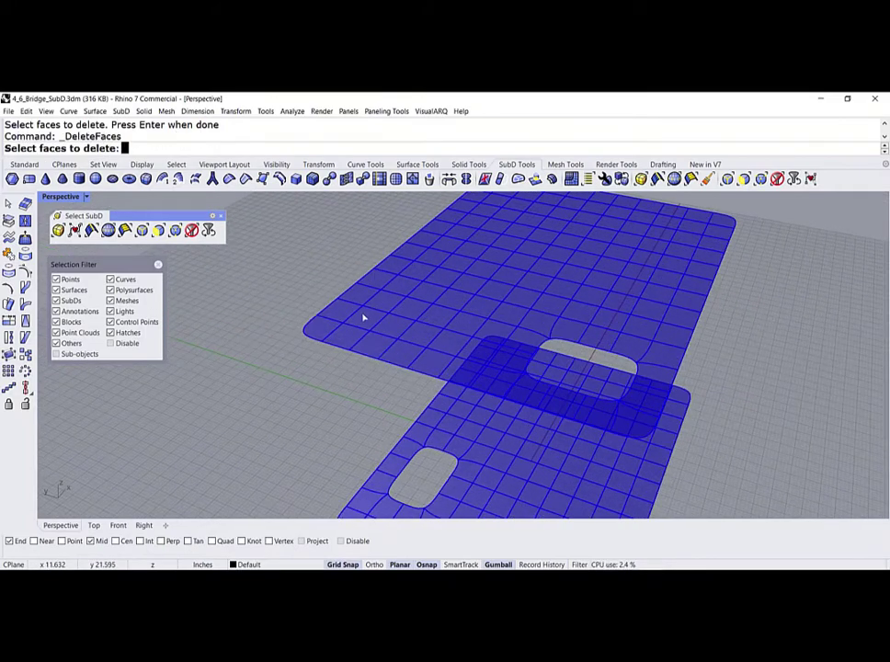
left_click(363, 317)
left_click(394, 329)
left_click(432, 326)
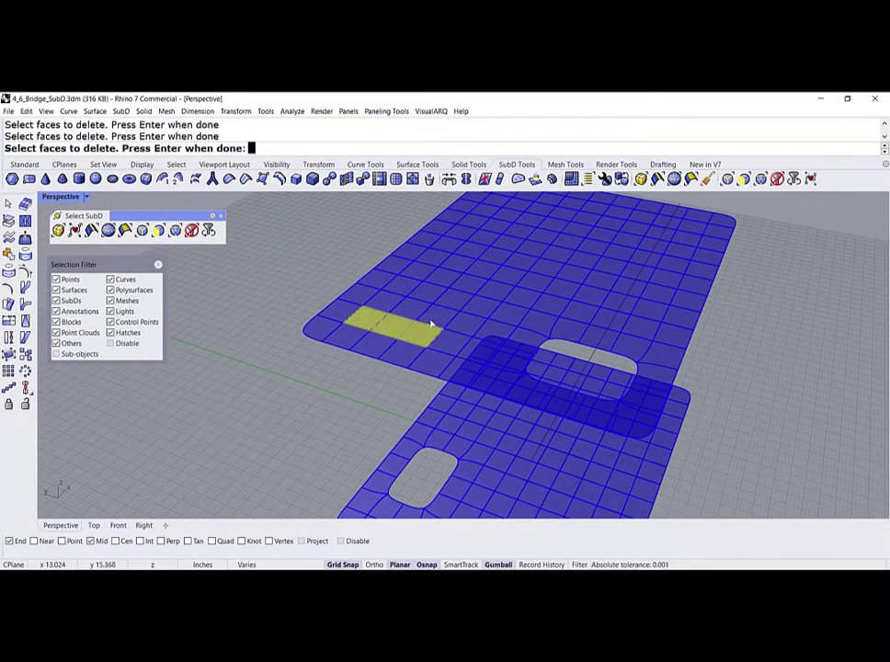
left_click(411, 311)
left_click(386, 300)
left_click(379, 313)
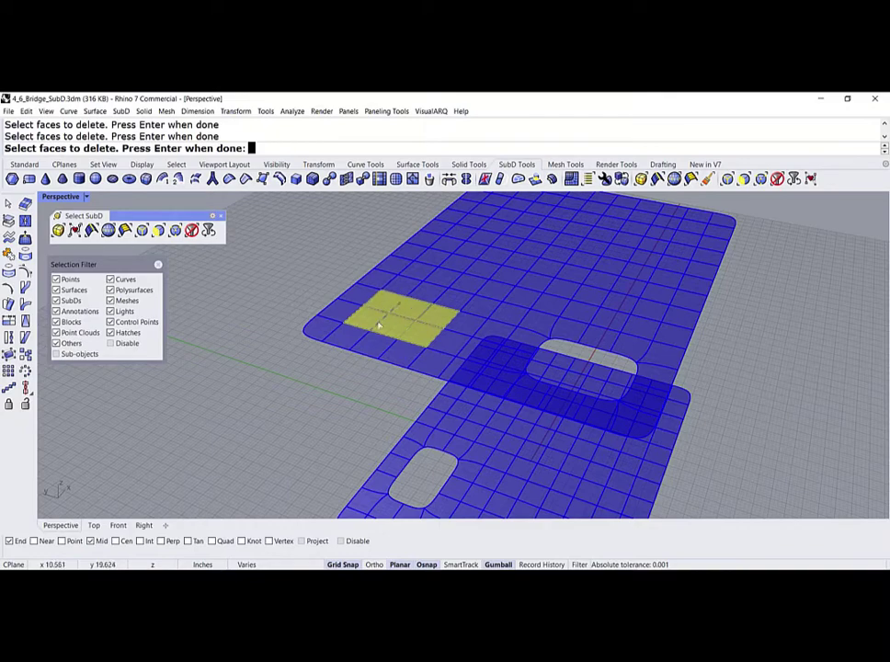
key("Return")
- Start a Bridge and set the full edge loop of the lower plane's front hole as the first set
right_click_drag(378, 325, 411, 373)
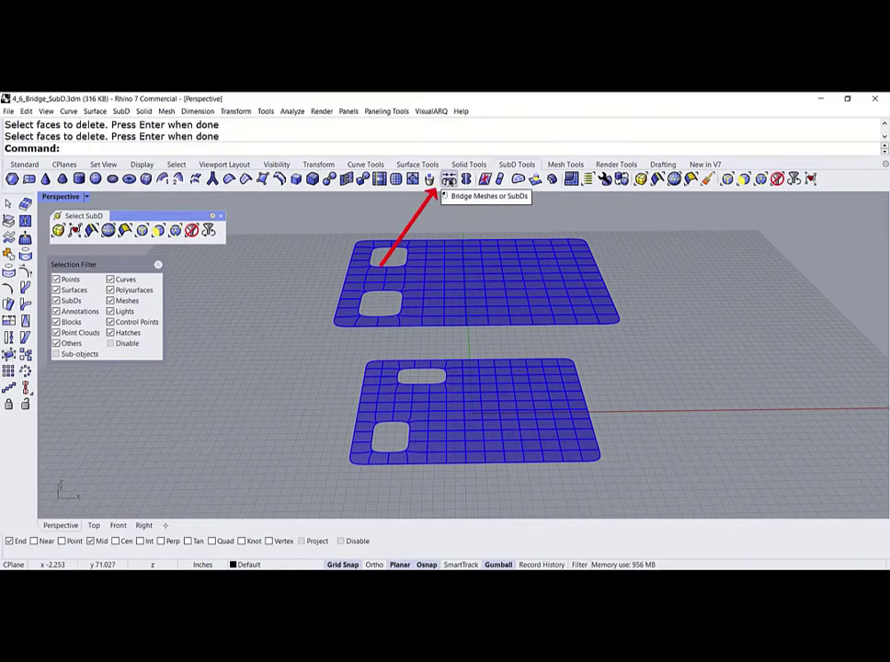
left_click(447, 180)
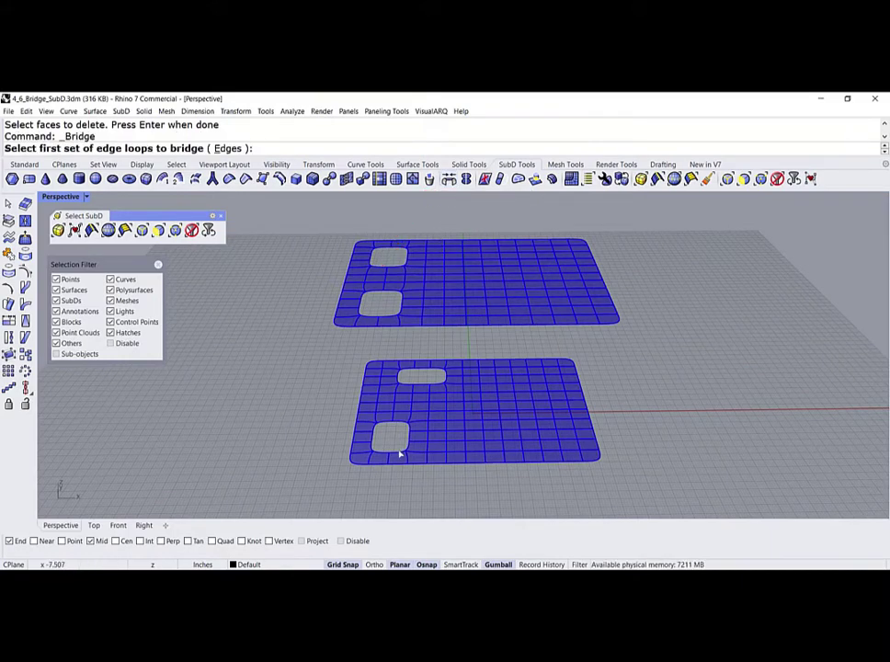
scroll(399, 454, "up", 5)
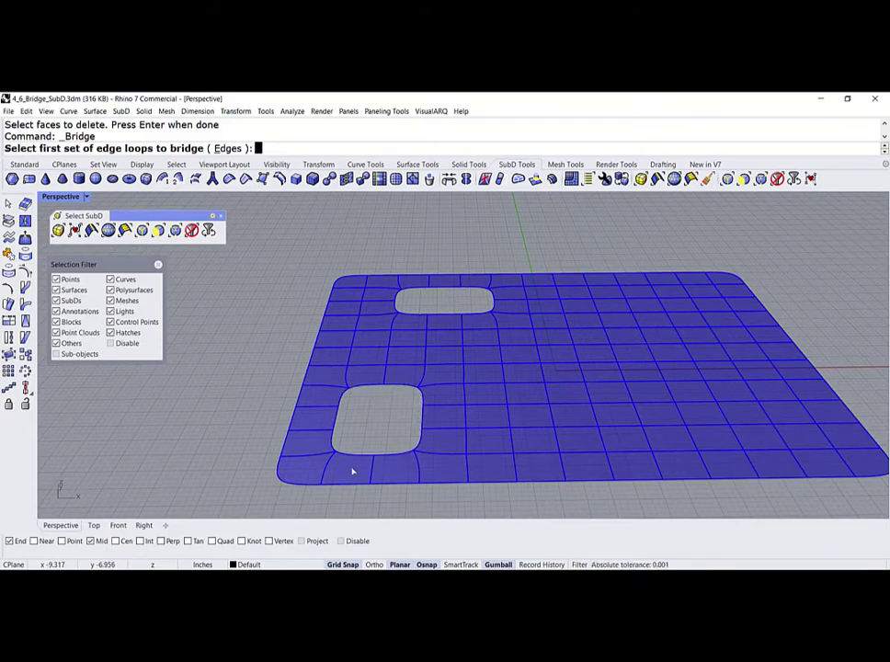
scroll(354, 460, "down", 4)
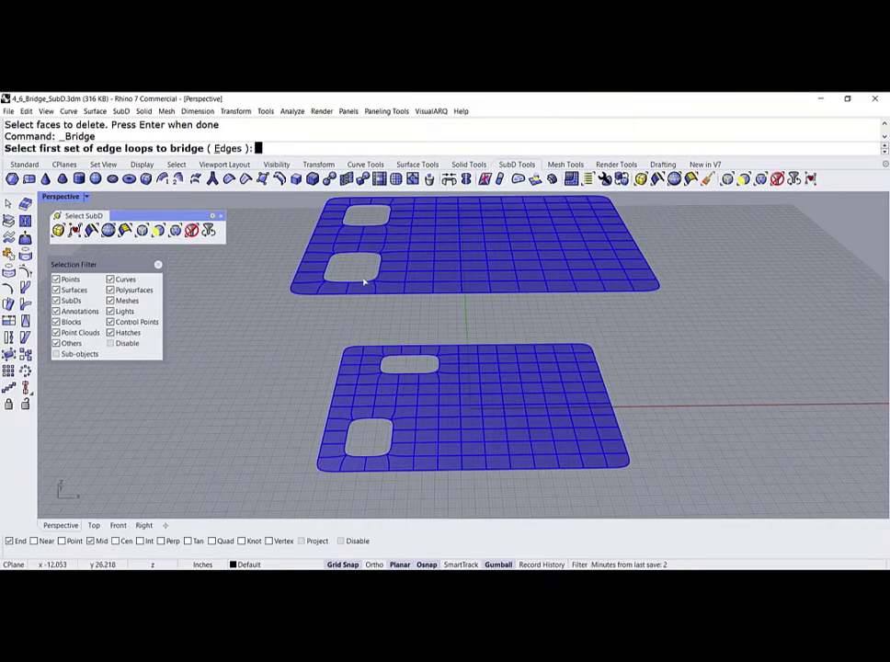
scroll(356, 449, "up", 4)
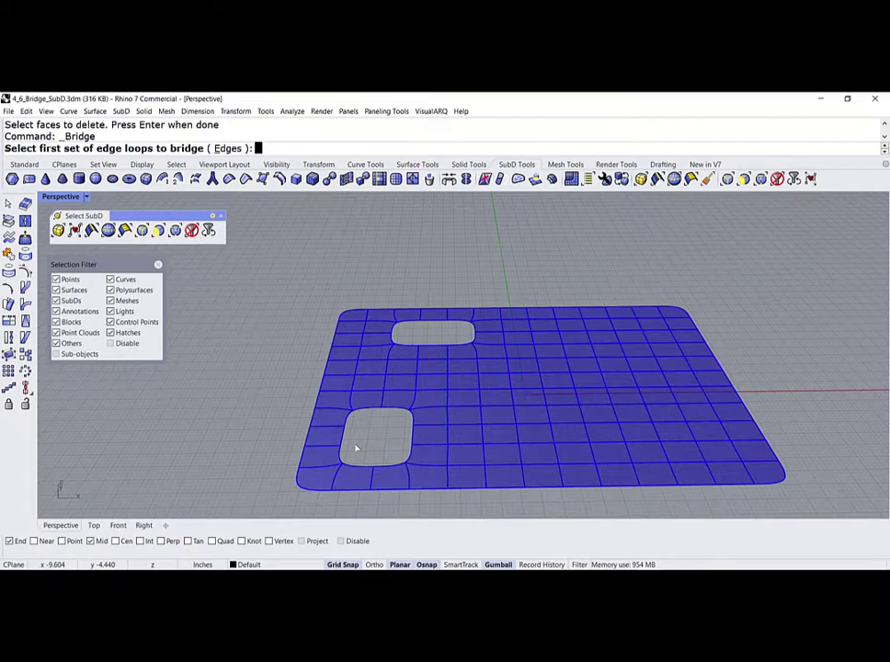
double_click(376, 392)
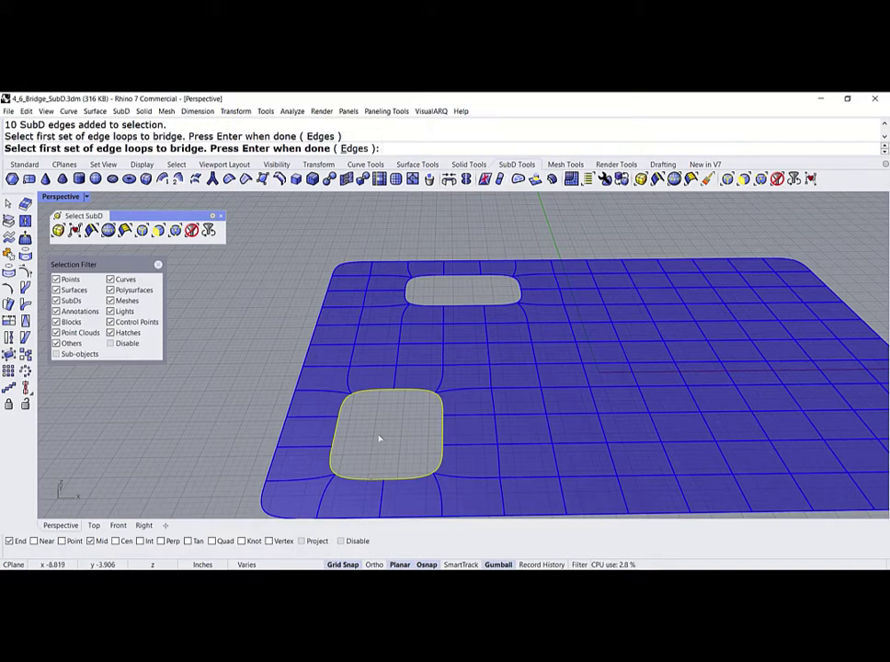
key("Return")
- Set the full edge loop of the upper plane's front hole as the second set for the bridge
scroll(384, 481, "down", 5)
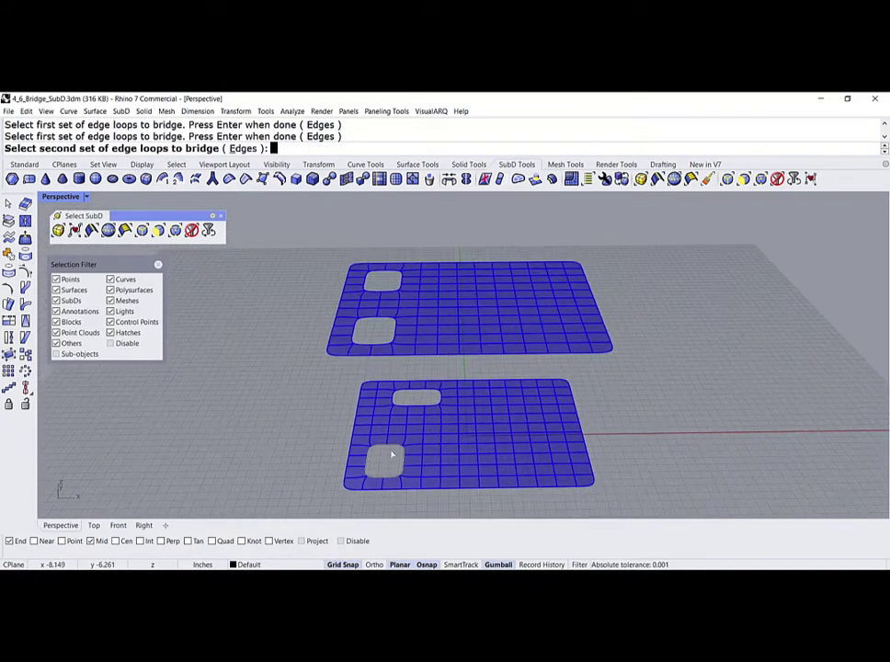
scroll(374, 337, "up", 3)
scroll(374, 337, "up", 3)
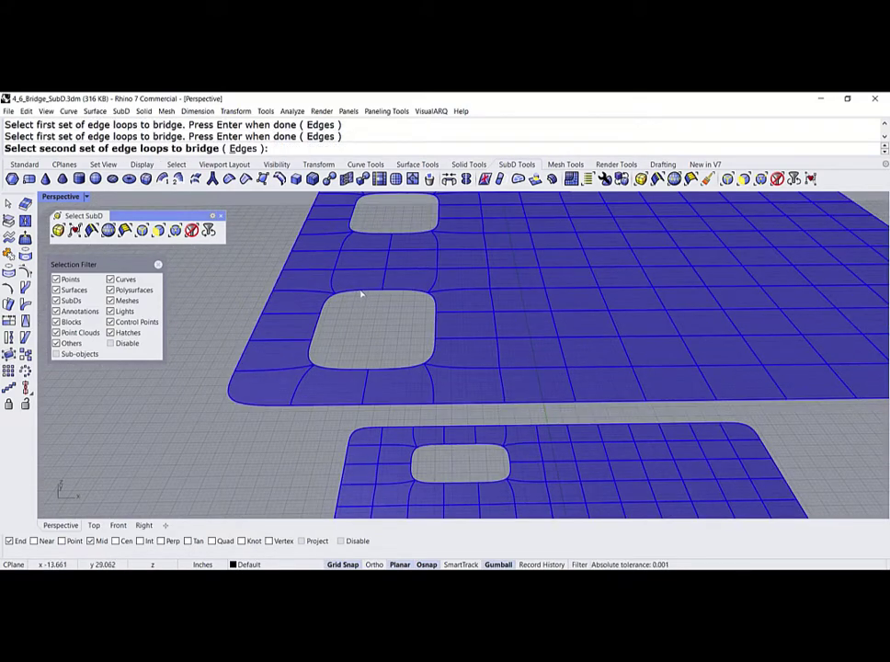
double_click(361, 294)
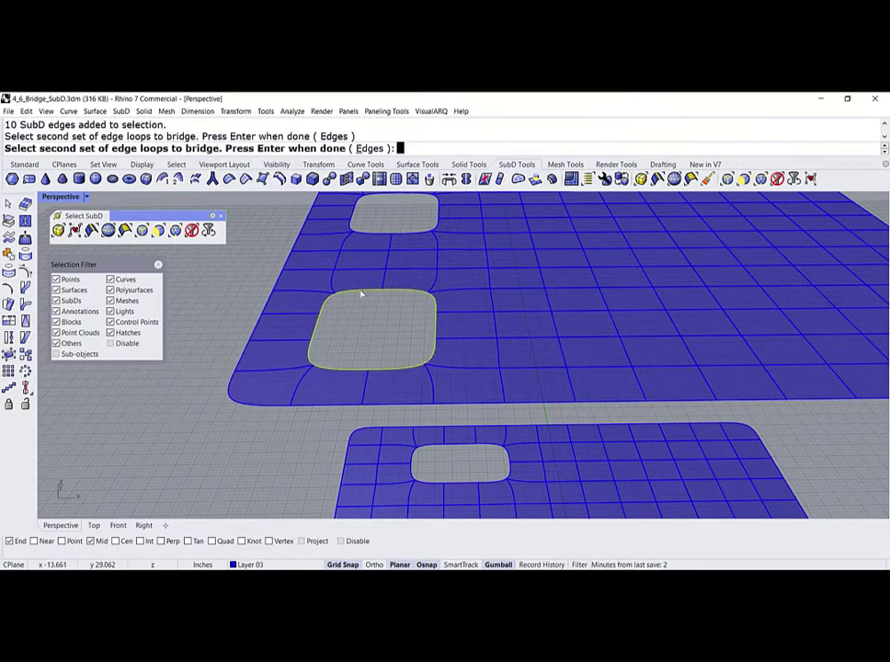
key("Return")
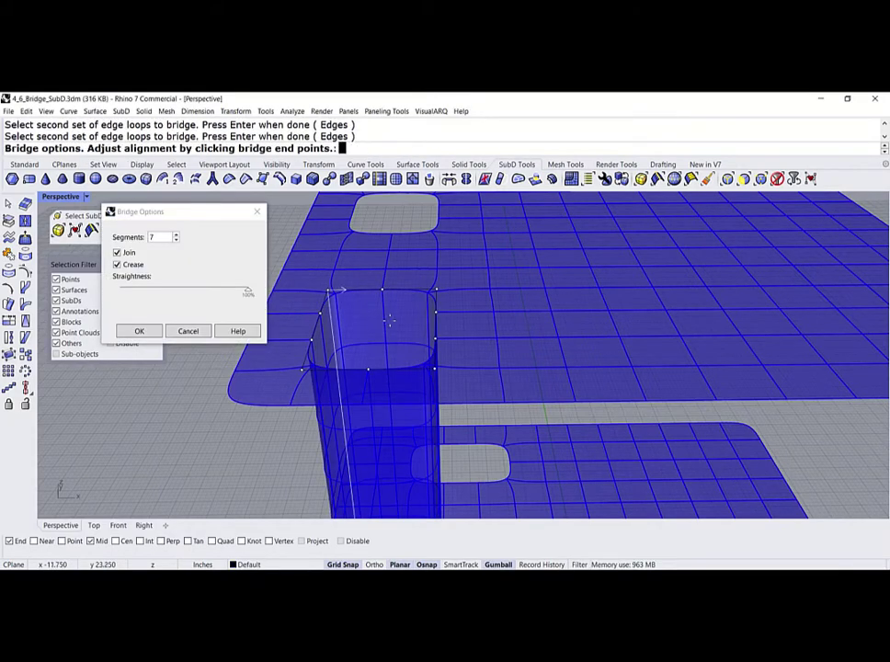
- Create the joined bridge with crease off, straightness at 82% and 5 segments
scroll(390, 320, "down", 8)
right_click_drag(472, 401, 345, 346)
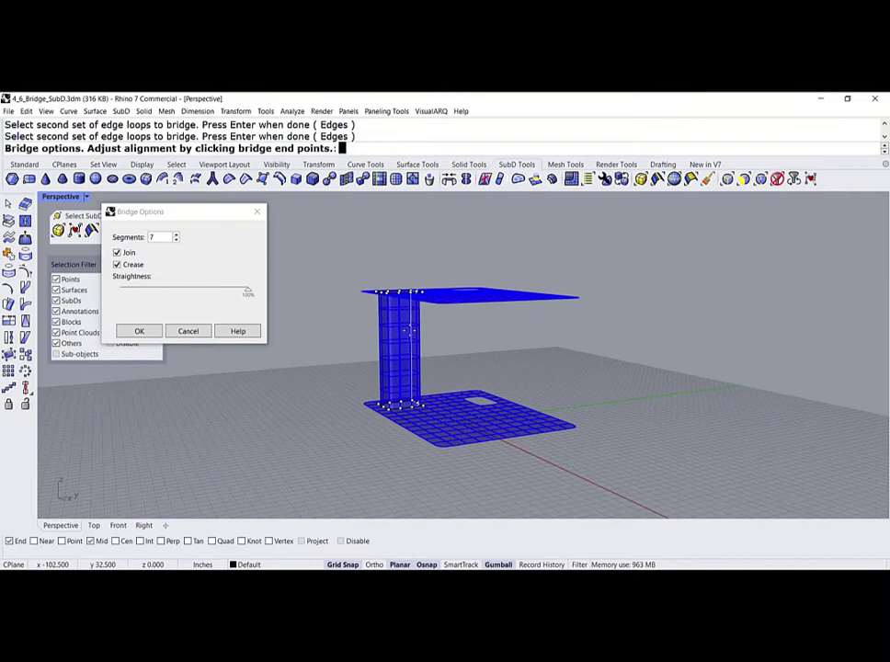
scroll(405, 330, "up", 3)
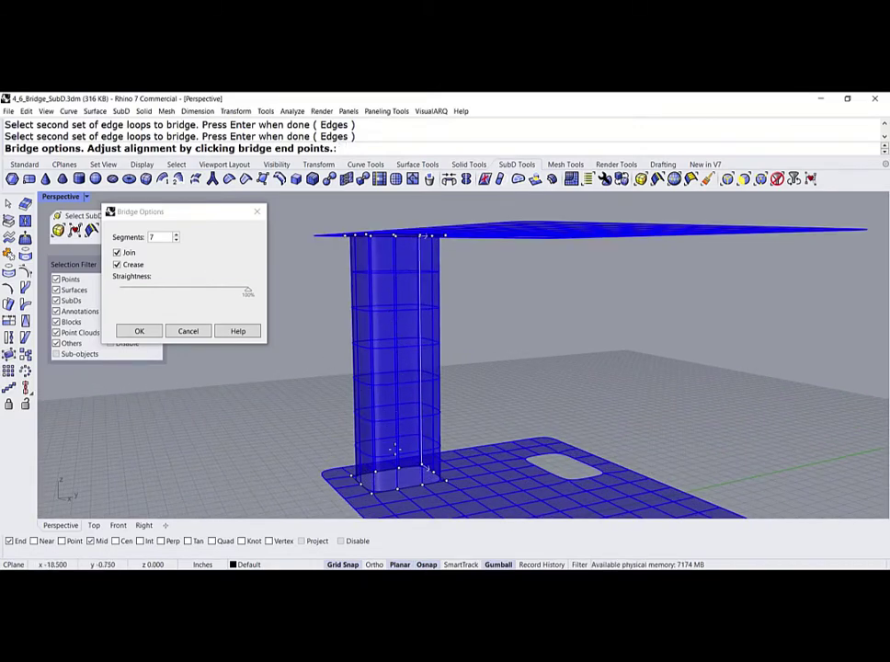
left_click(117, 265)
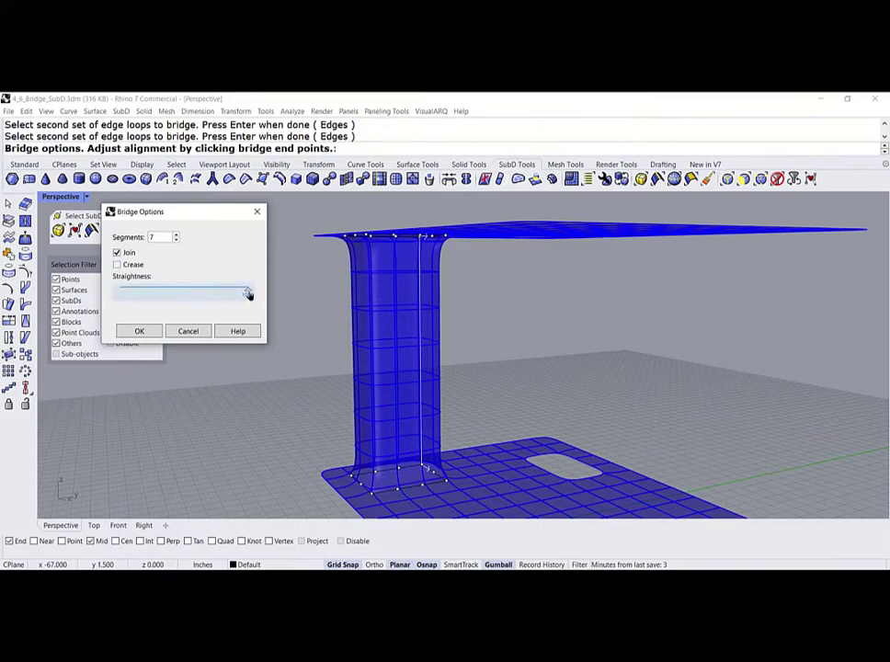
left_click_drag(248, 293, 224, 295)
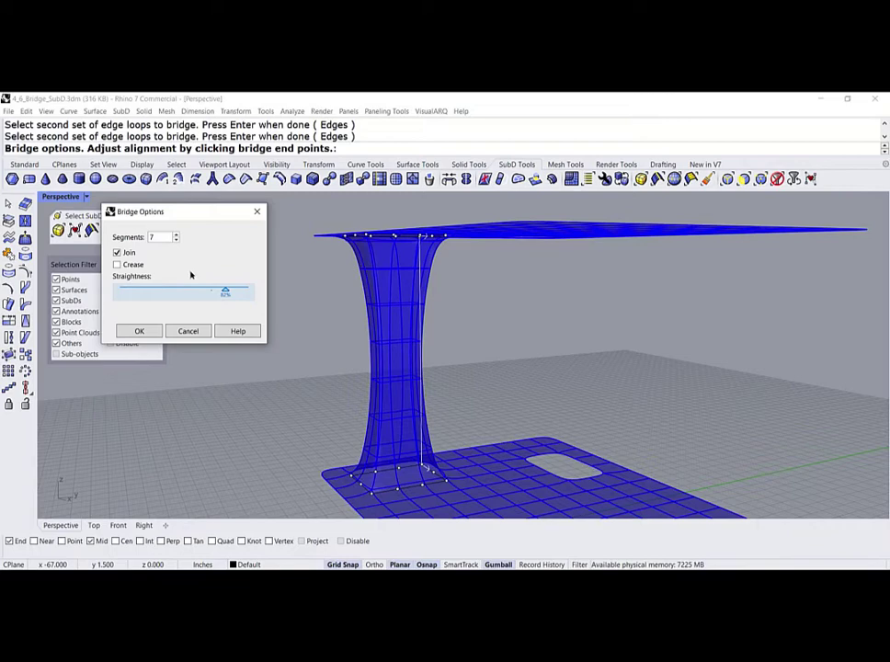
left_click(157, 237)
scroll(156, 237, "down", 2)
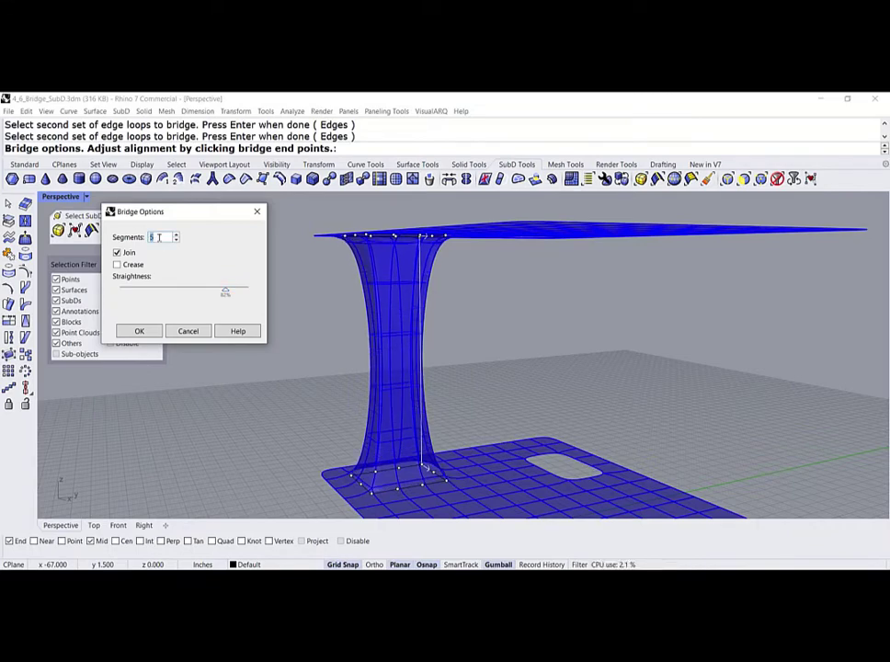
left_click(140, 331)
- Start a Bridge and set the full edge loop of the lower plane's rear hole as the first set
right_click_drag(322, 348, 443, 391)
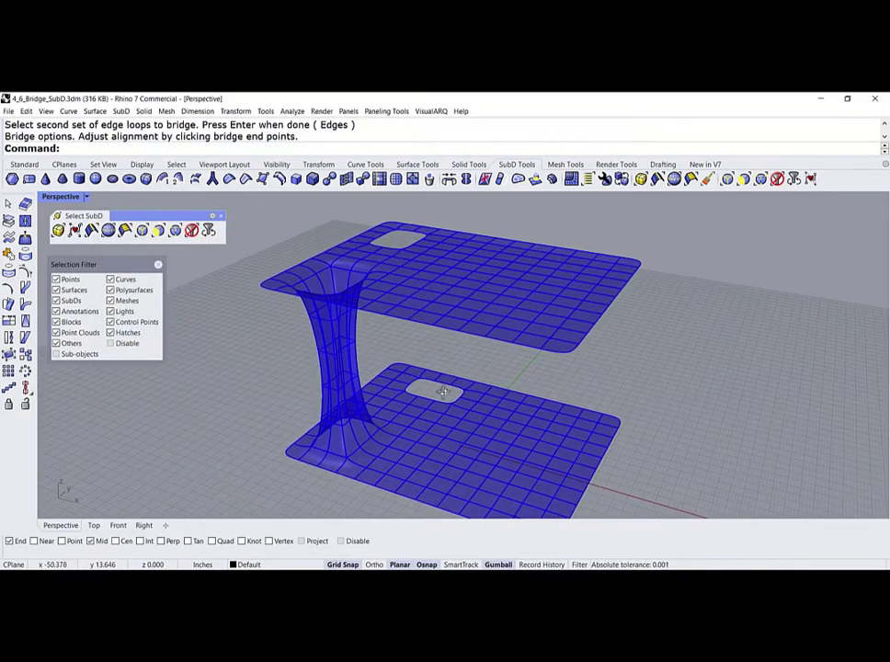
left_click(449, 180)
scroll(423, 350, "up", 3)
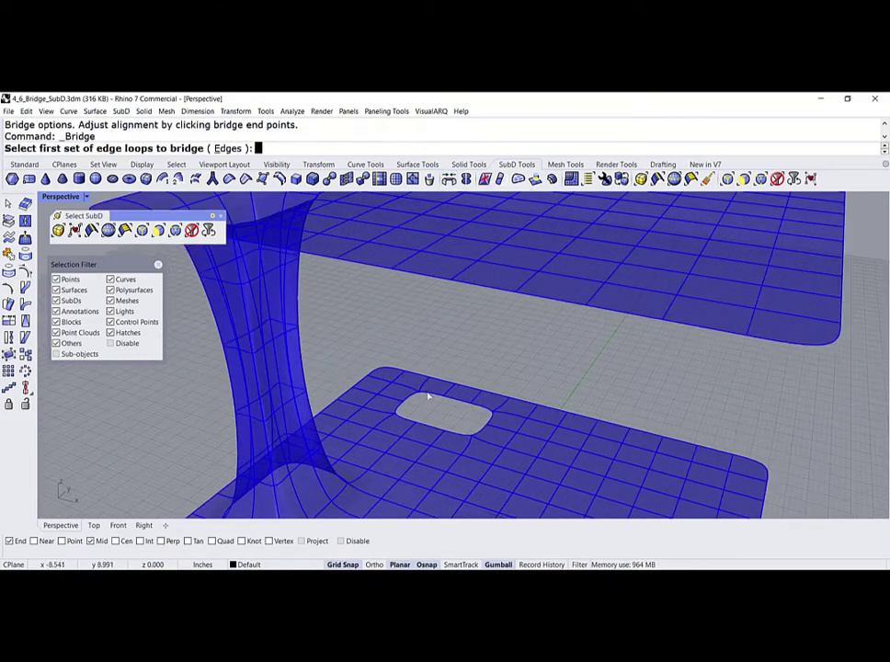
left_click(430, 397)
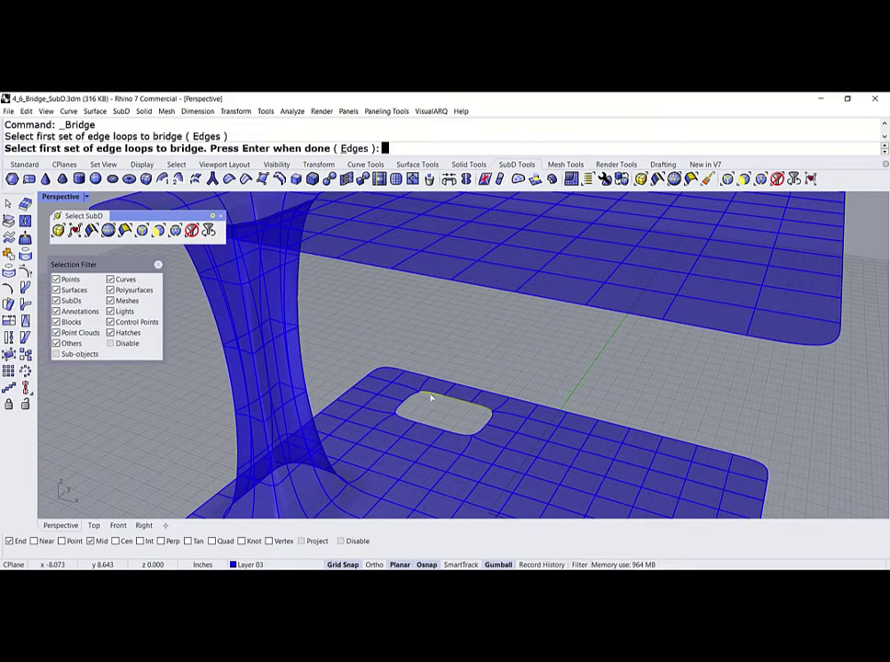
double_click(430, 397)
key("Return")
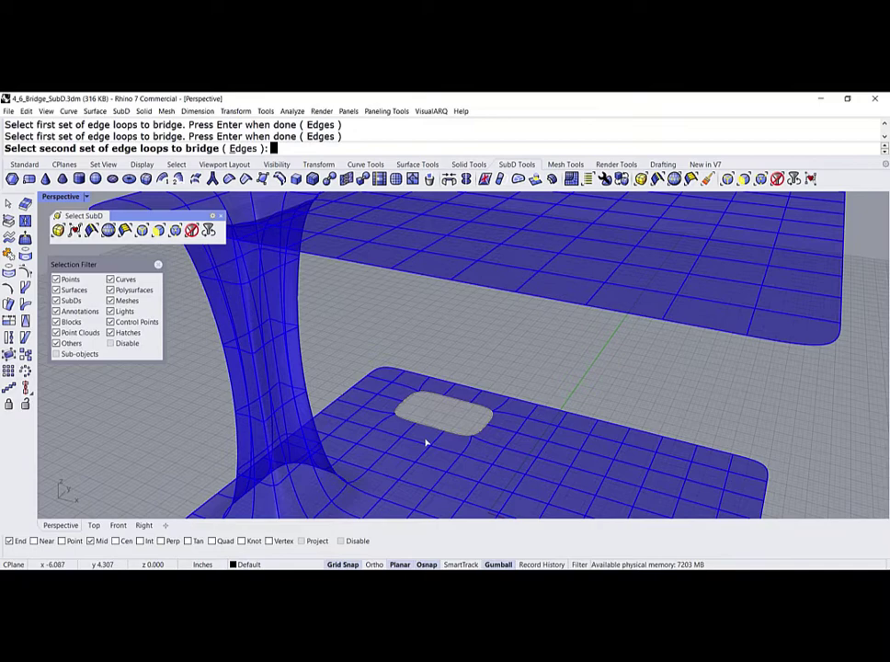
- Set the full edge loop of the upper plane's rear hole as the second set for the bridge
scroll(424, 349, "down", 4)
scroll(404, 275, "up", 3)
scroll(409, 270, "up", 2)
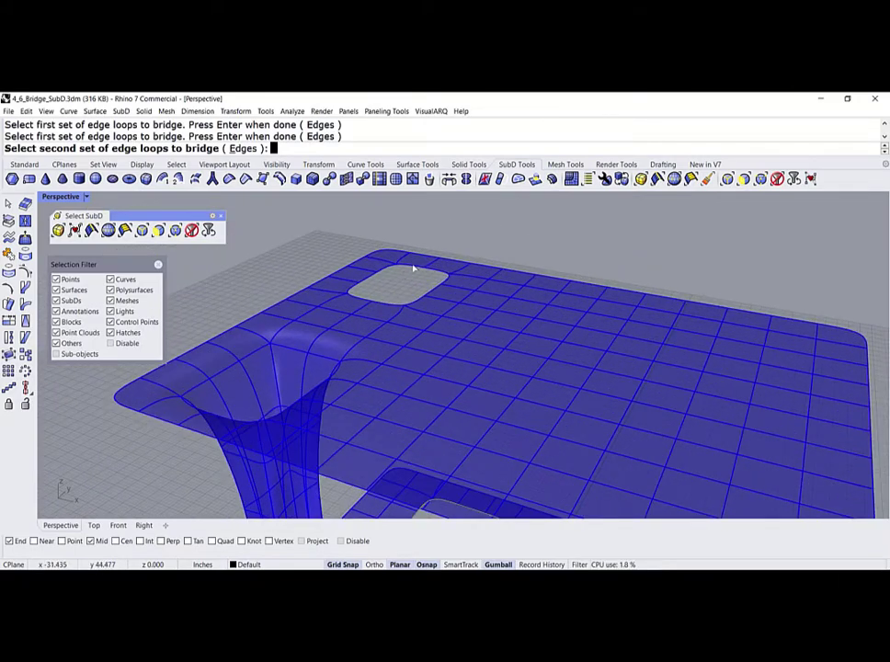
left_click(413, 268)
double_click(414, 268)
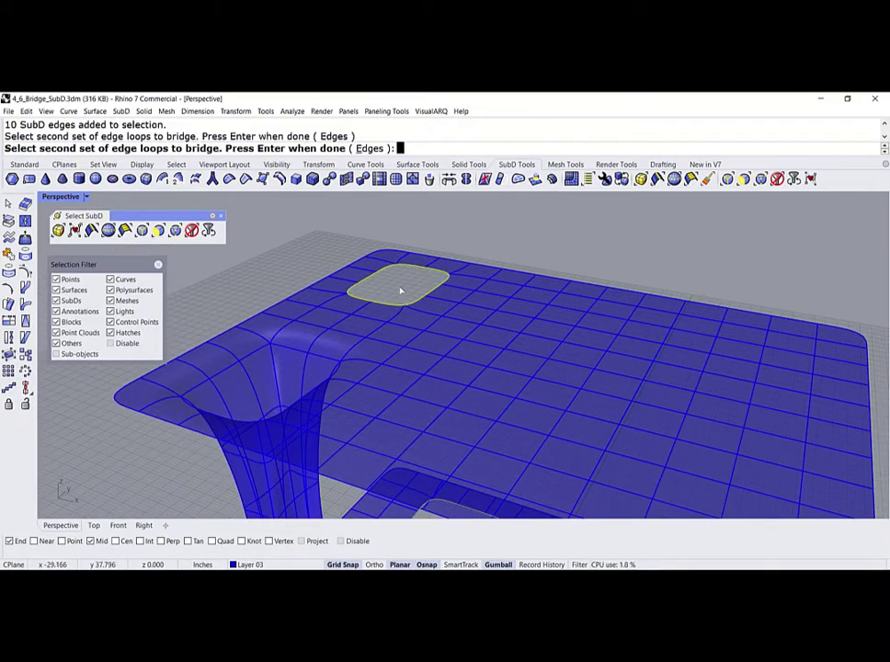
key("Return")
- Create the joined rear bridge with 5 segments, crease off and straightness at 80%
scroll(405, 287, "down", 5)
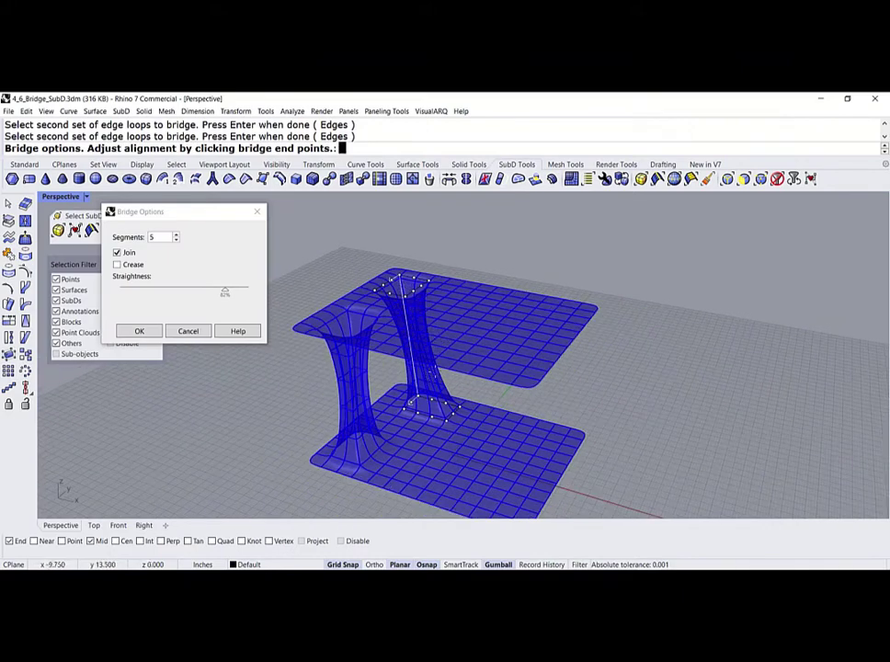
right_click_drag(368, 478, 459, 334)
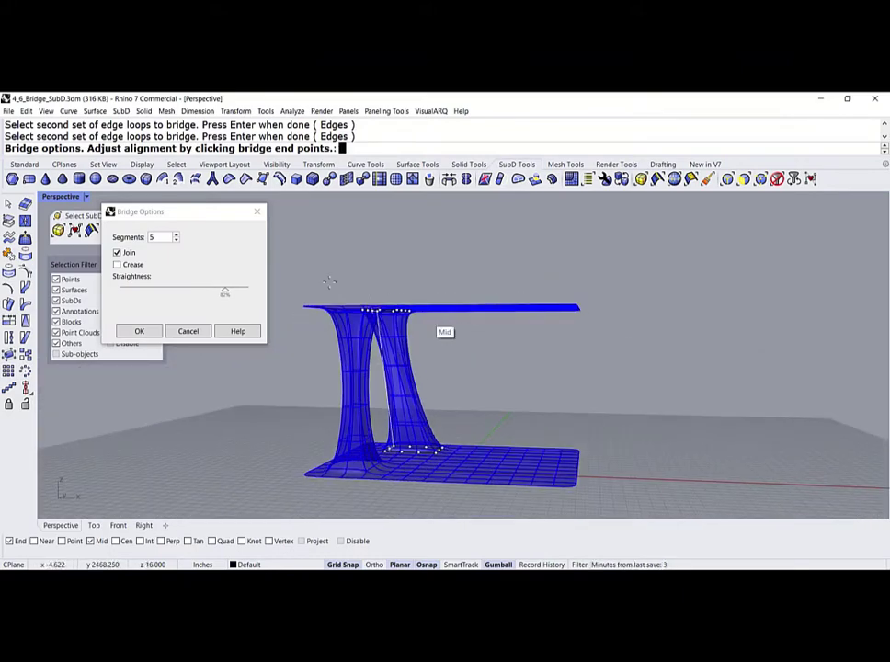
left_click_drag(224, 293, 222, 293)
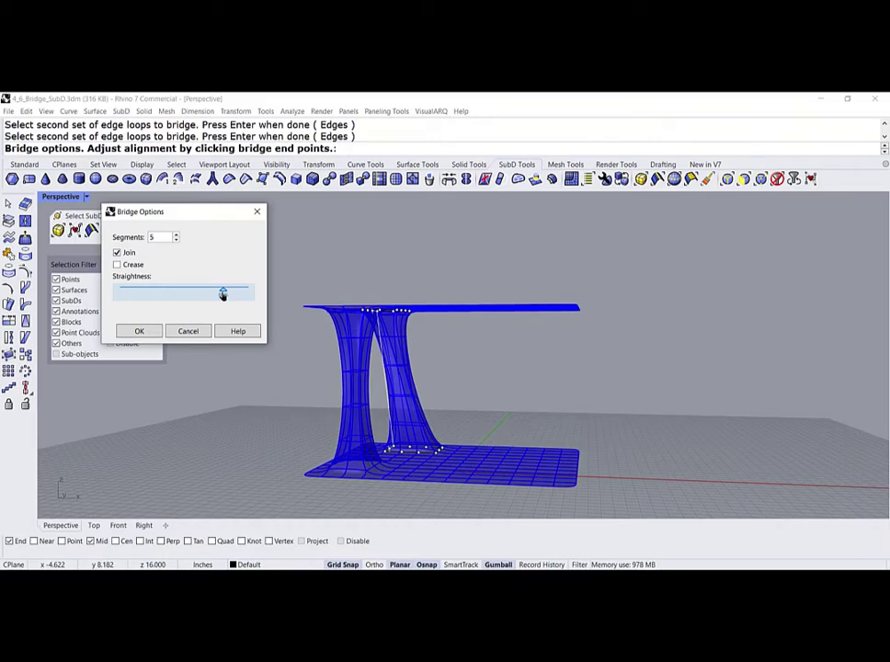
left_click(140, 332)
right_click_drag(503, 385, 465, 416)
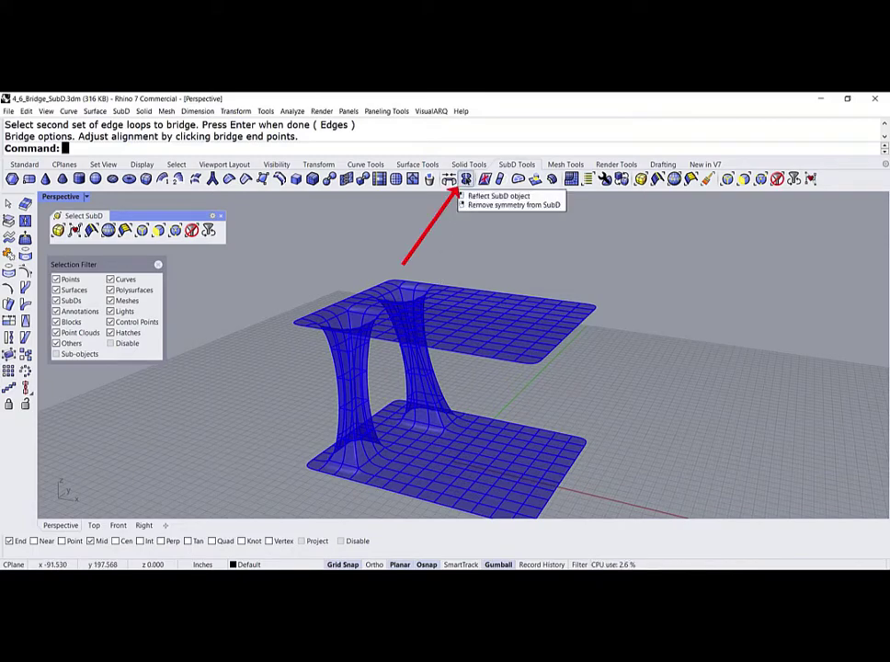
- Reflect the SubD about the Y axis, keeping the side with the two columns, and remove the symmetry from the result
left_click(465, 179)
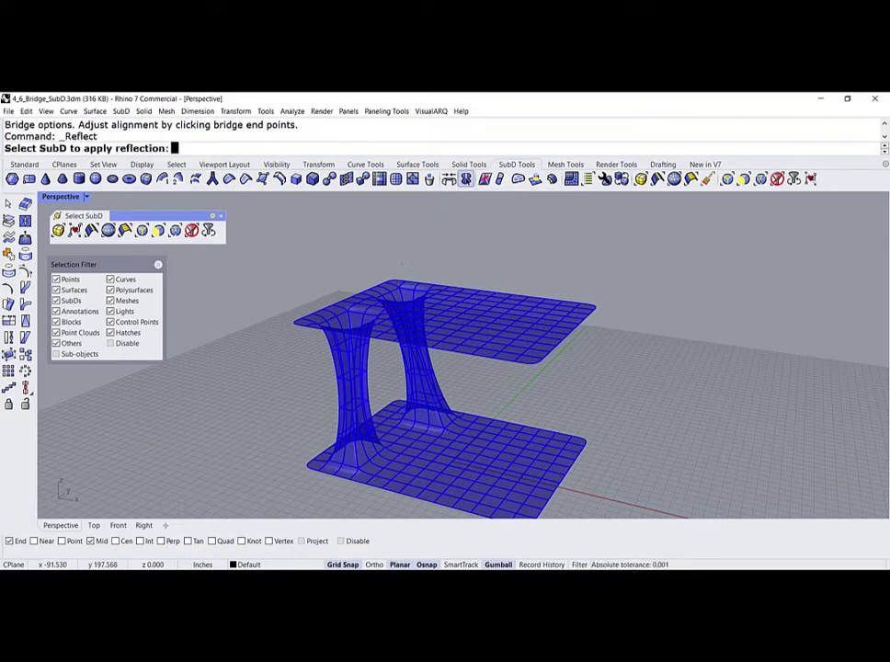
left_click(431, 321)
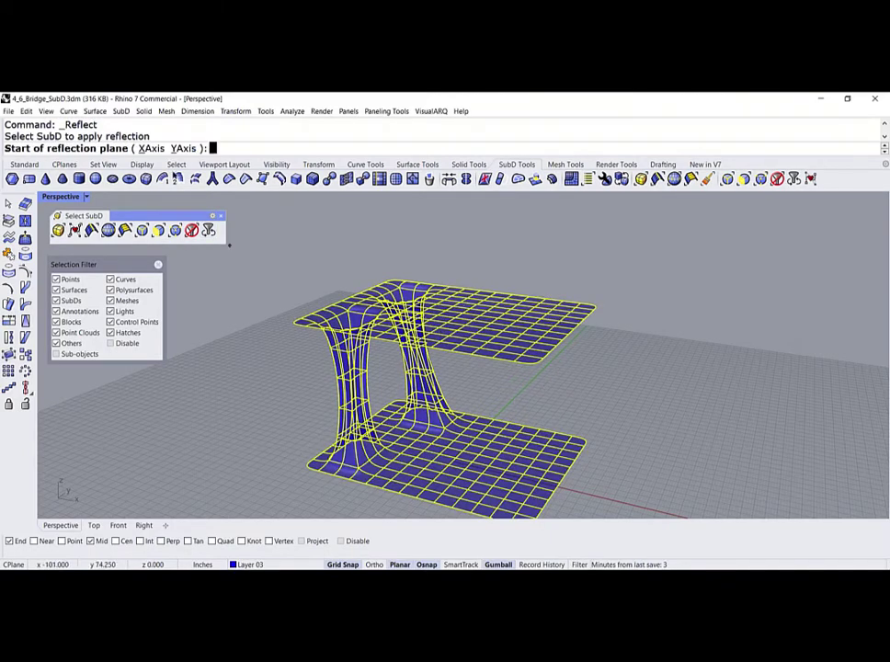
left_click(183, 148)
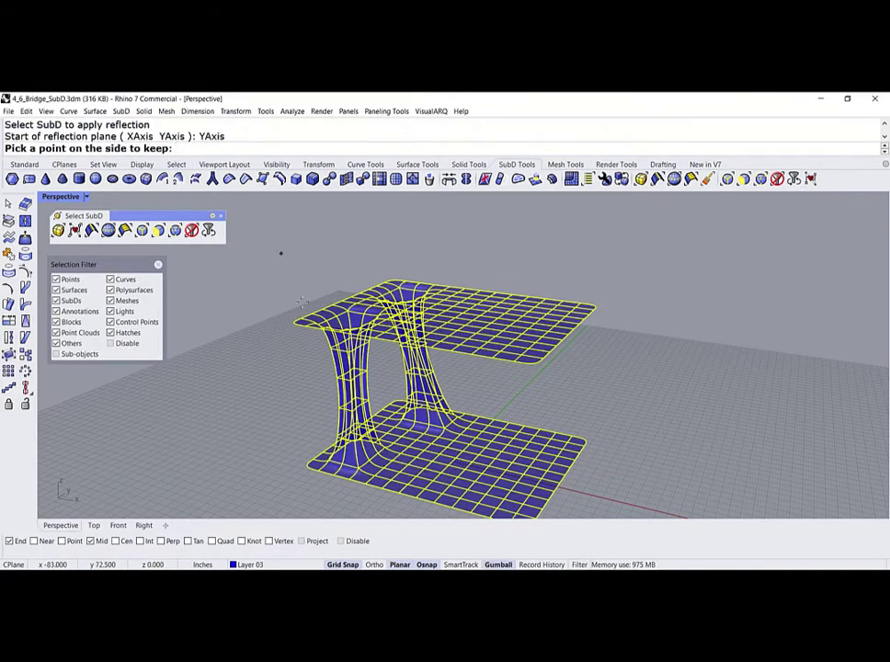
left_click(303, 426)
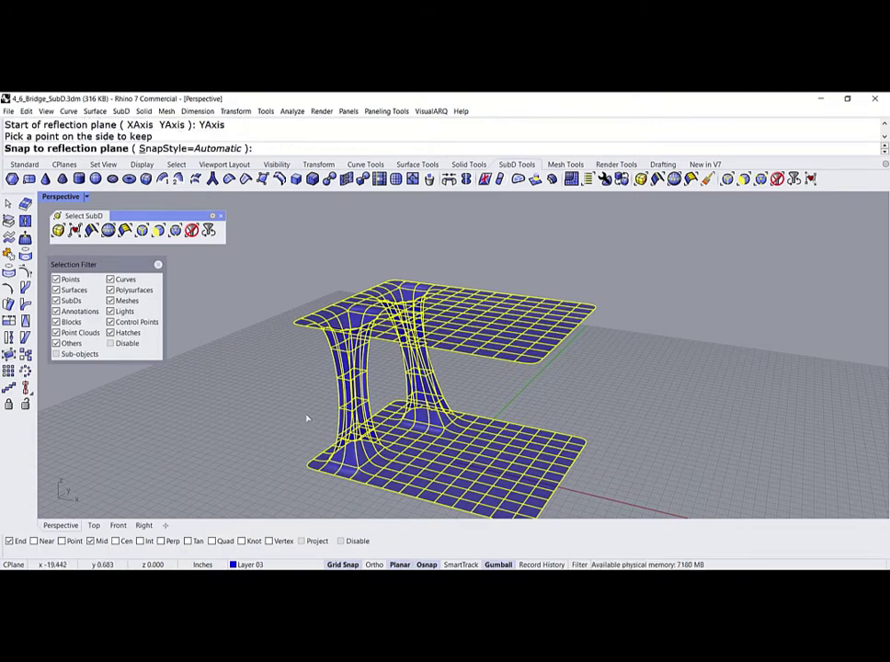
key("Return")
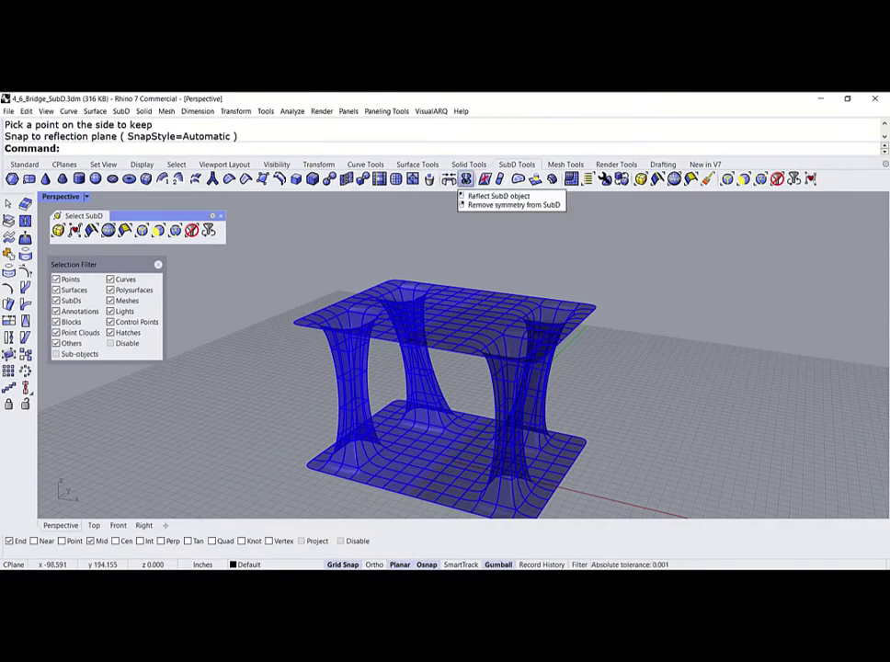
left_click(465, 179)
left_click(443, 345)
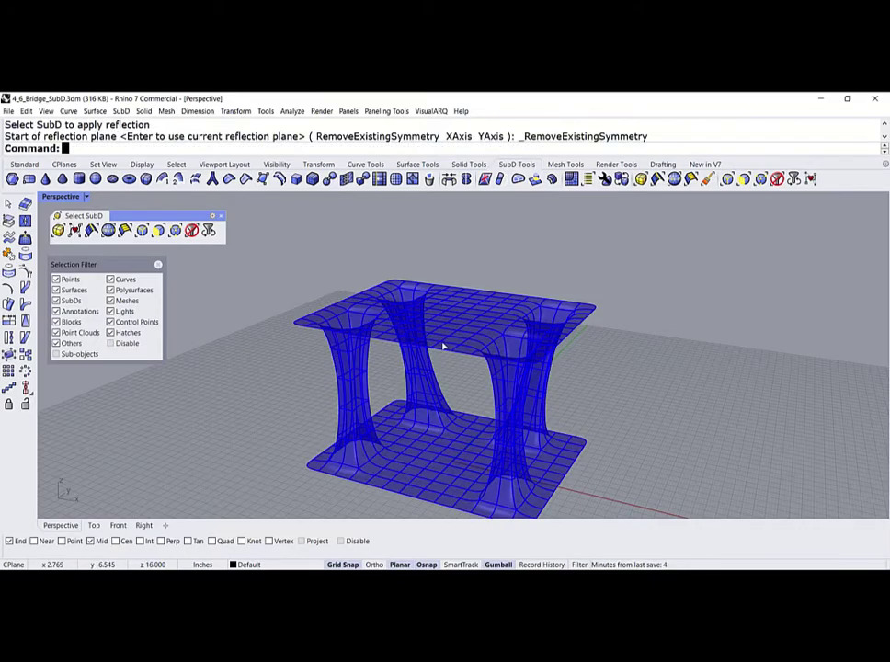
- Delete adjacent faces in the middle segment of the front column on the negative X side, on its inner side
right_click_drag(441, 346, 423, 422)
scroll(424, 421, "up", 10)
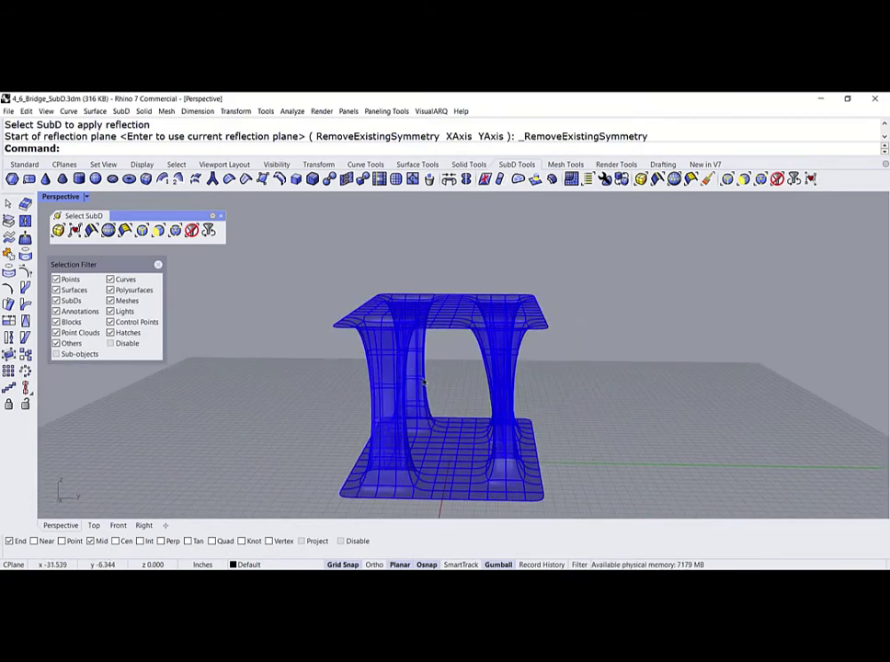
scroll(432, 367, "up", 5)
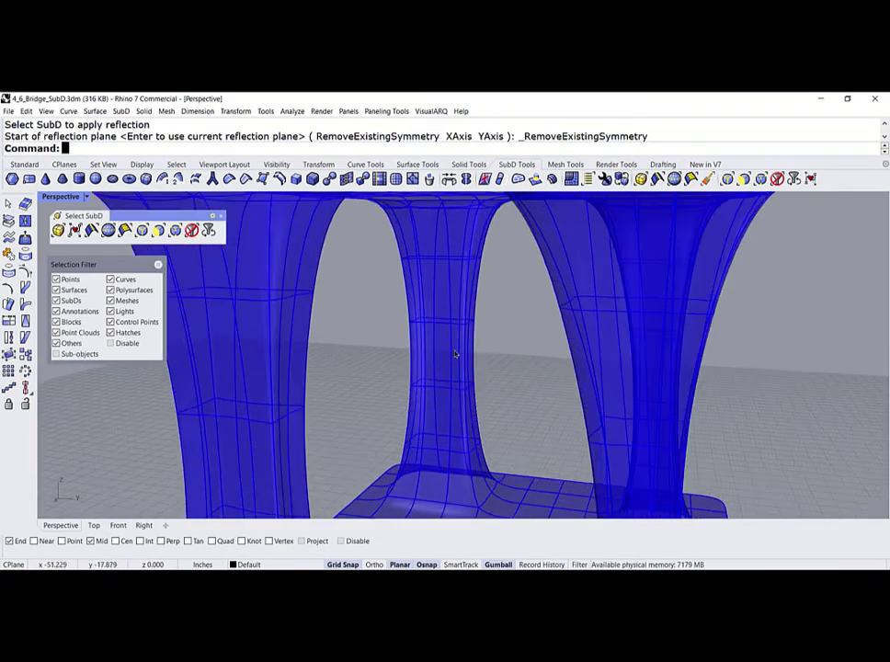
left_click(430, 180)
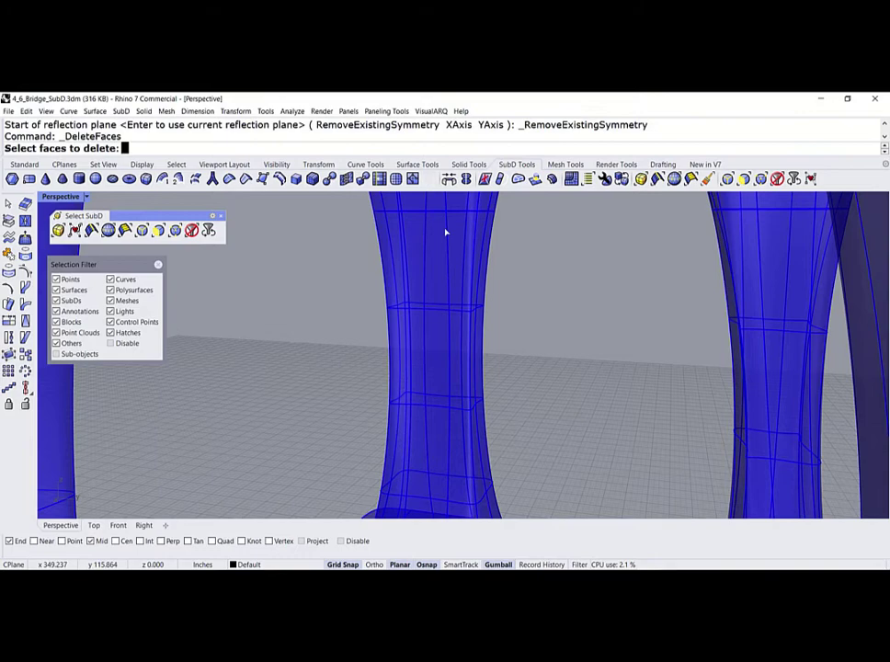
left_click(440, 393)
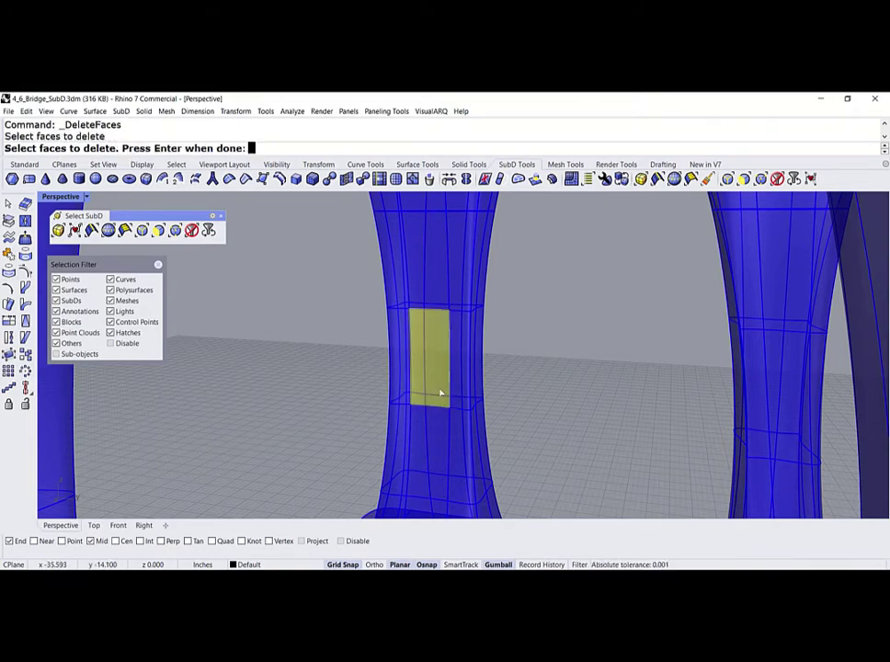
right_click_drag(441, 393, 504, 392)
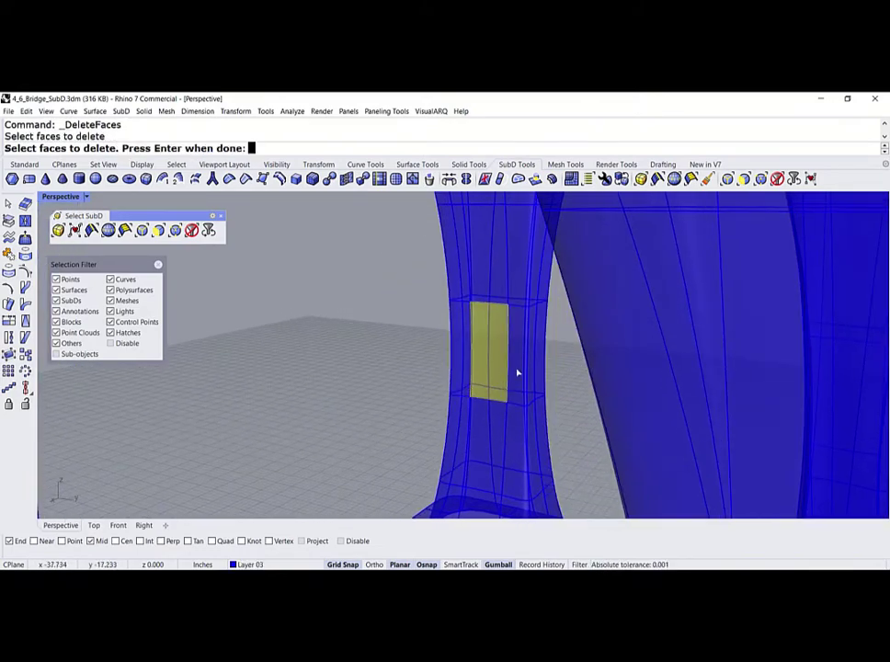
left_click(518, 372)
left_click(531, 323)
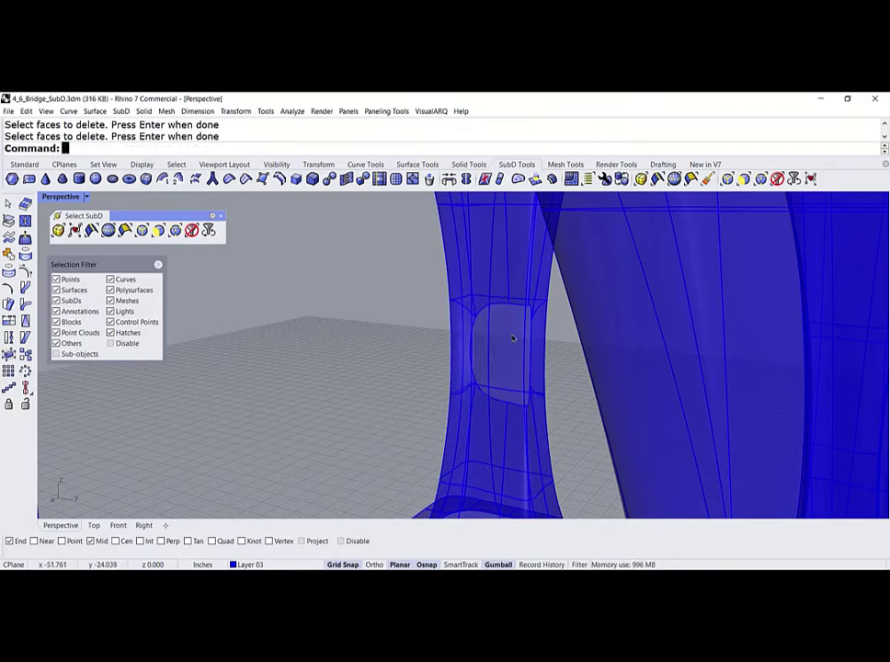
- Delete adjacent faces in the second segment from the top of the diagonally opposite rear column, on its inner side
scroll(487, 368, "down", 9)
right_click_drag(475, 441, 630, 401)
scroll(459, 327, "up", 8)
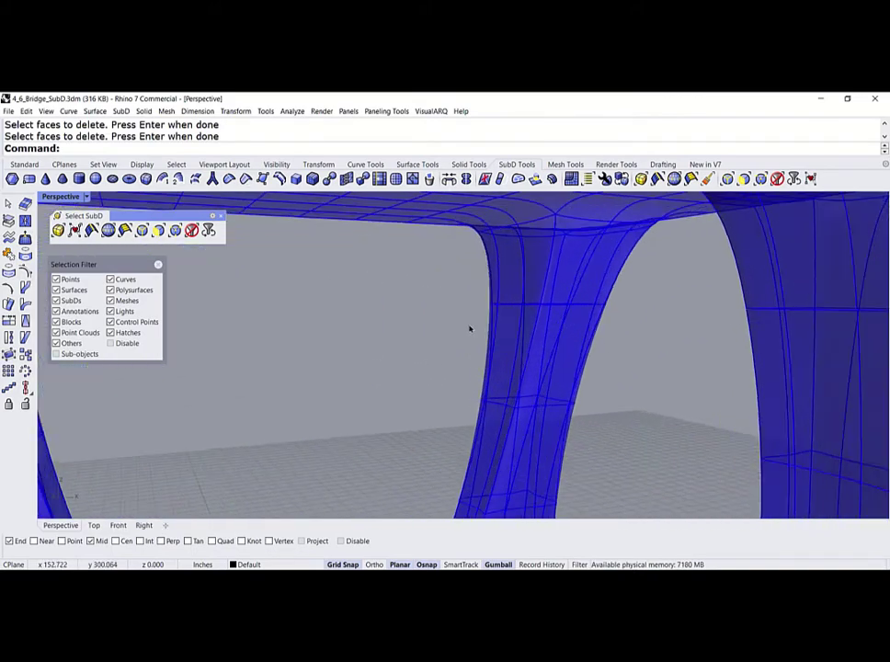
right_click_drag(515, 346, 525, 350)
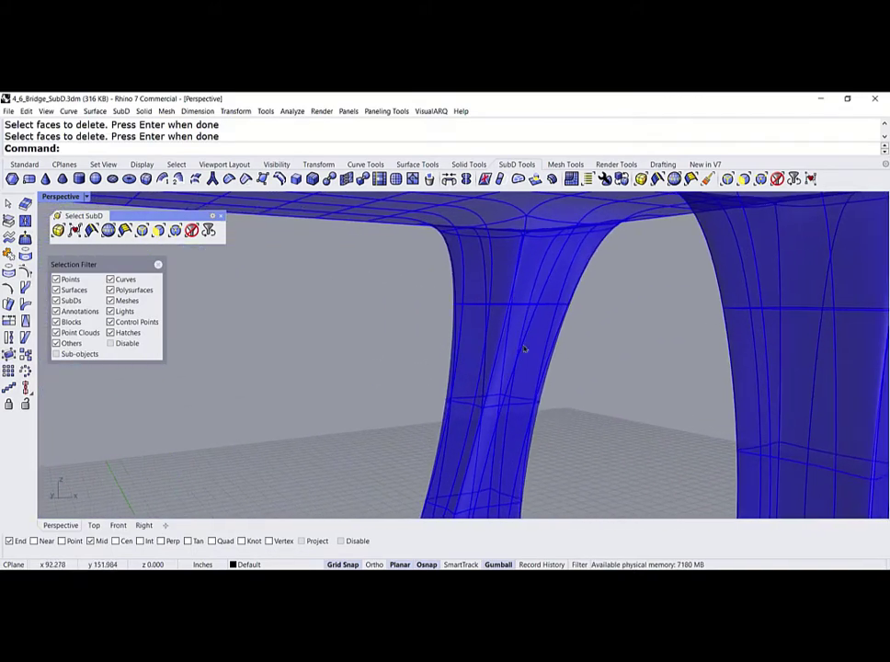
left_click(449, 179)
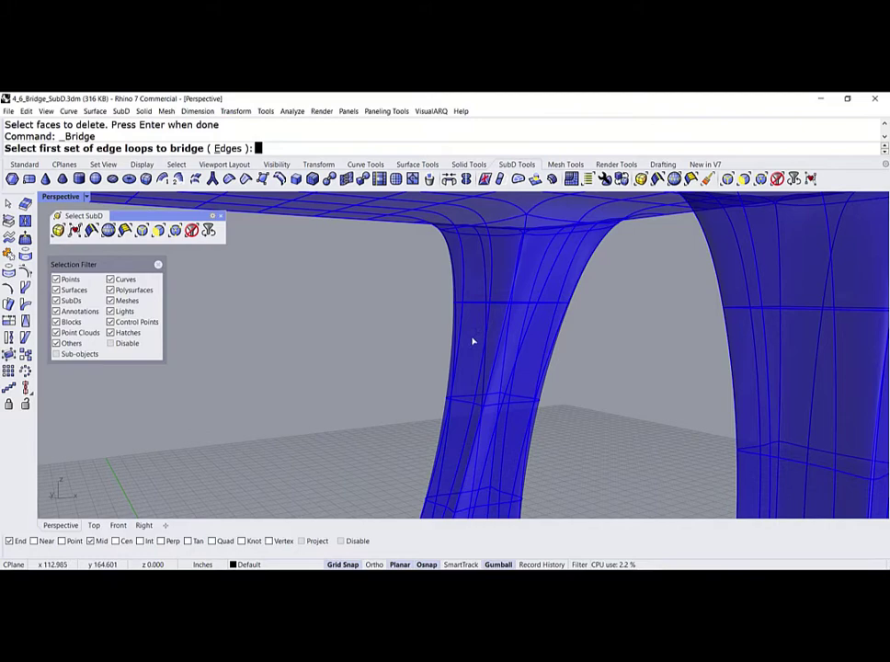
left_click(430, 181)
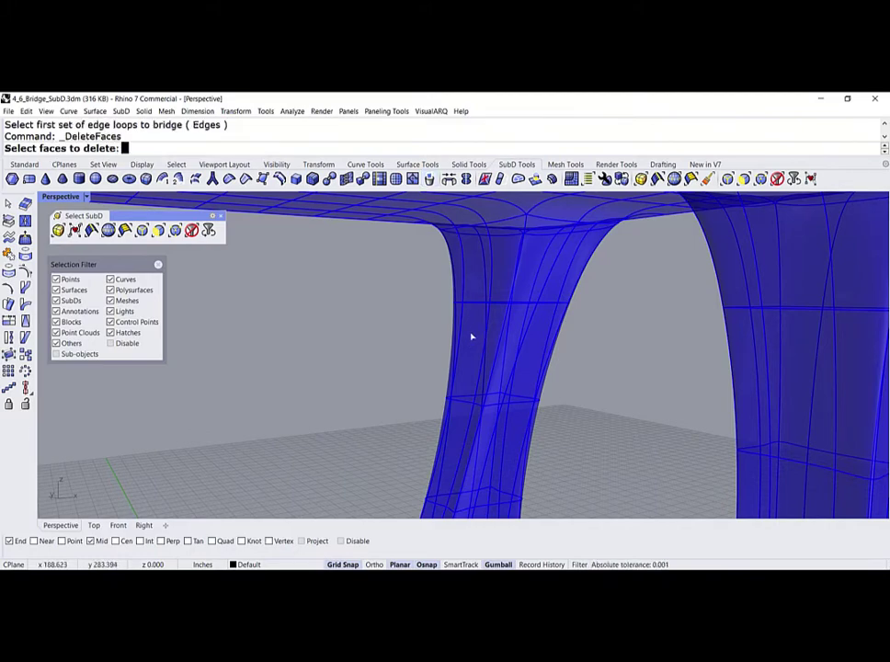
left_click(475, 347)
left_click(496, 331)
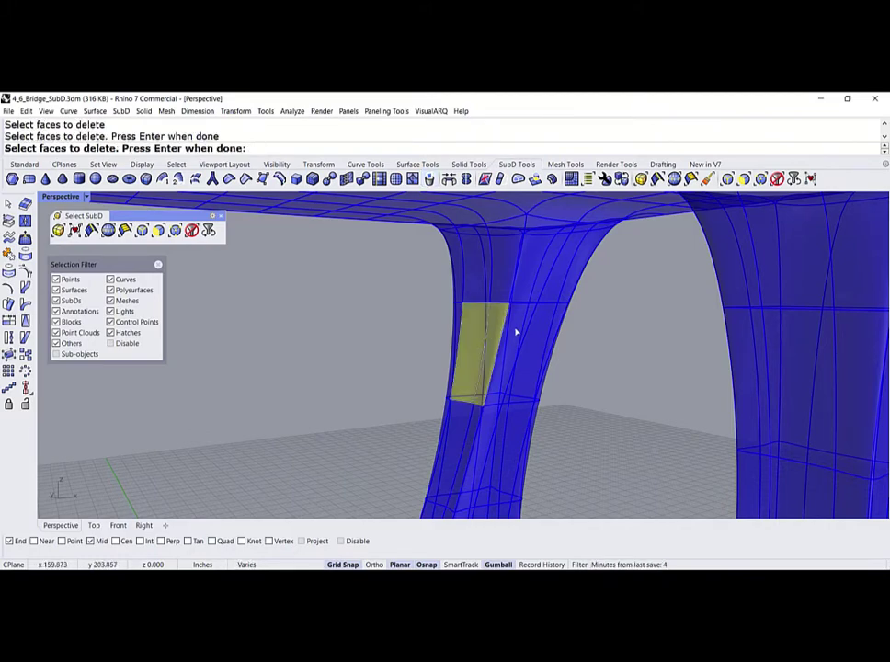
left_click(511, 335)
key("Return")
scroll(504, 337, "down", 6)
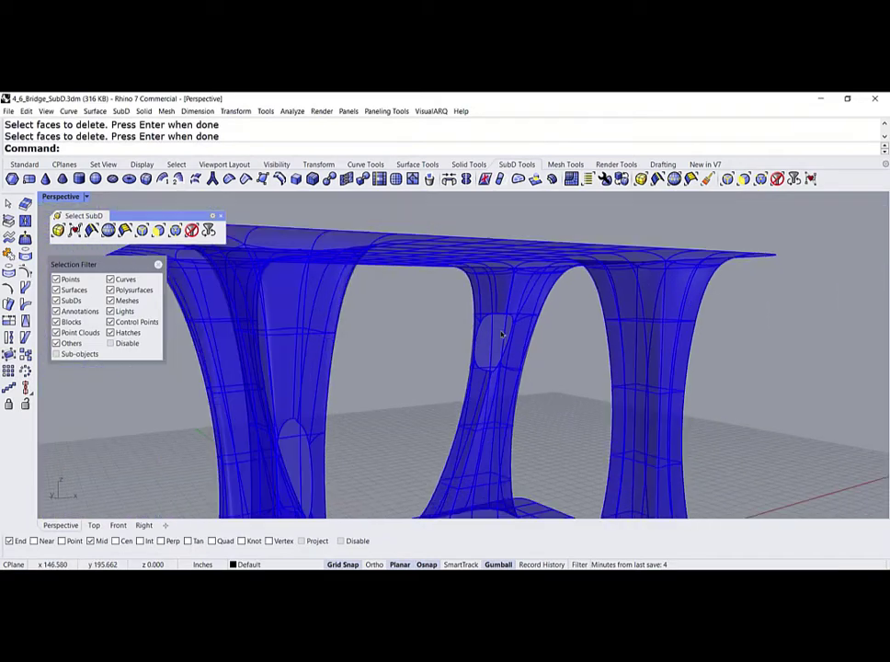
- Start a Bridge and set the full edge loop of the front column's side opening as the first set
right_click_drag(522, 387, 453, 368)
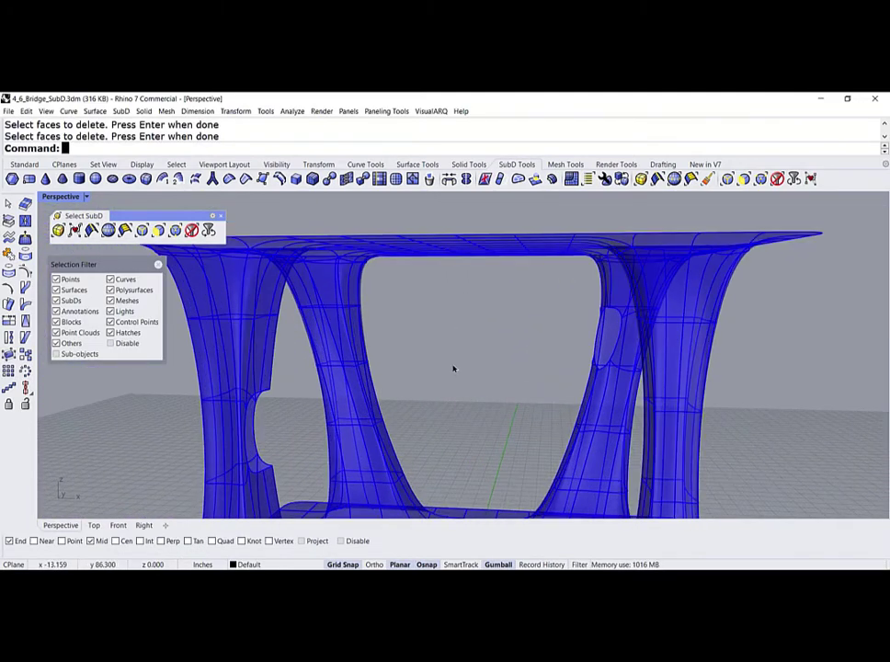
left_click(448, 179)
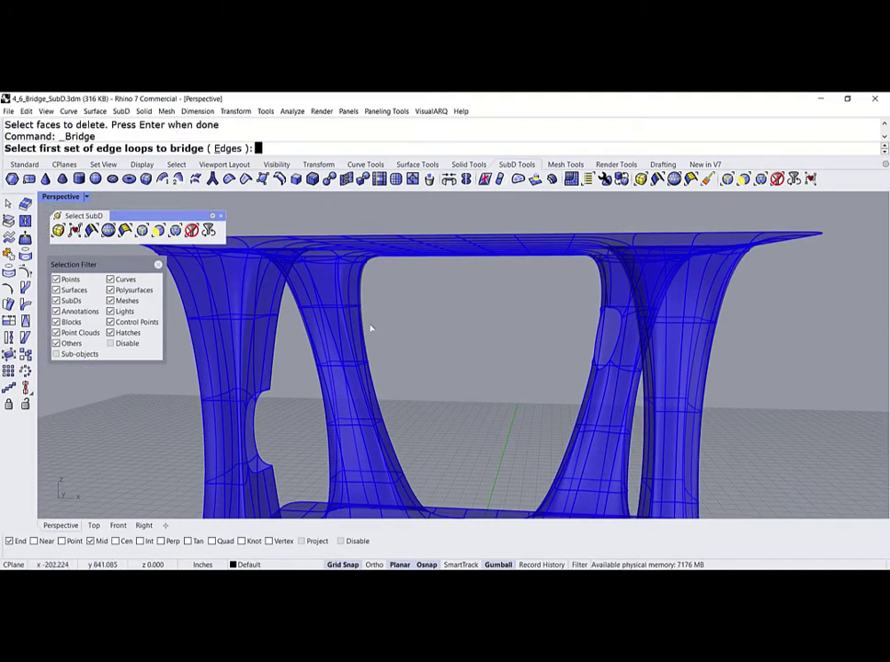
left_click(260, 394)
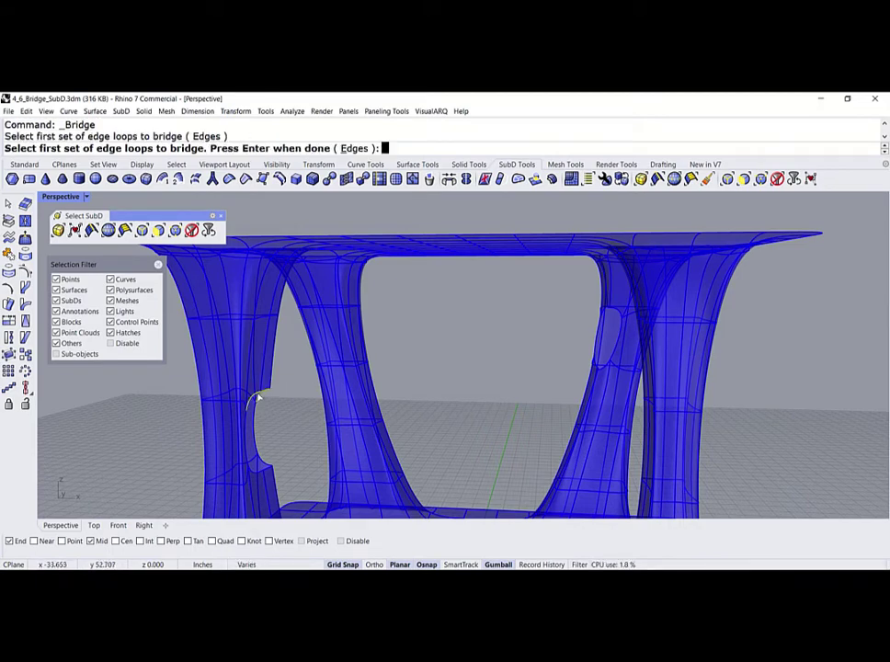
double_click(259, 397)
key("Return")
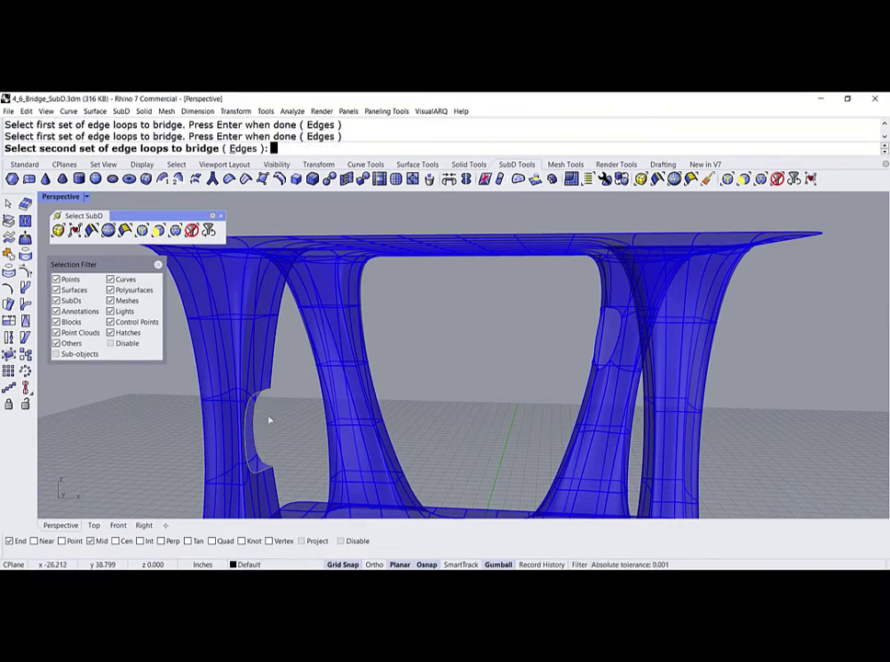
- Bridge to the full edge loop of the rear column's side opening with 7 segments, joined and uncreased, at about 87% straightness
double_click(614, 314)
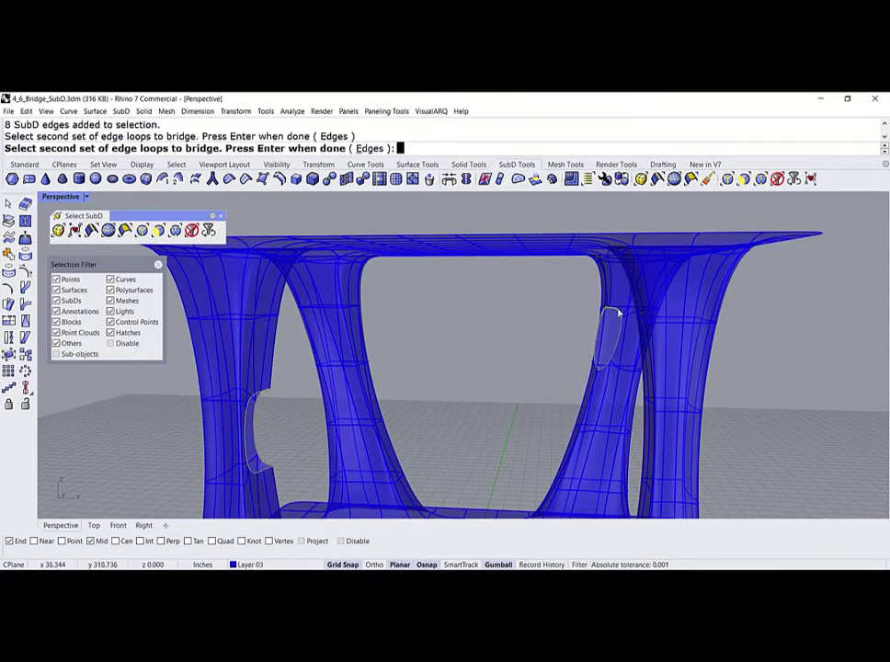
key("Return")
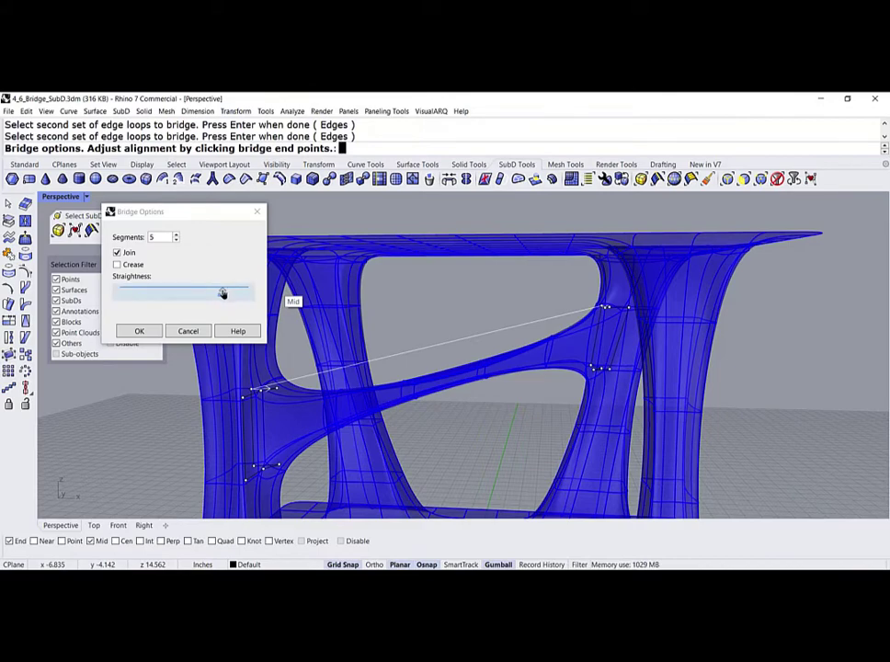
left_click_drag(222, 292, 231, 292)
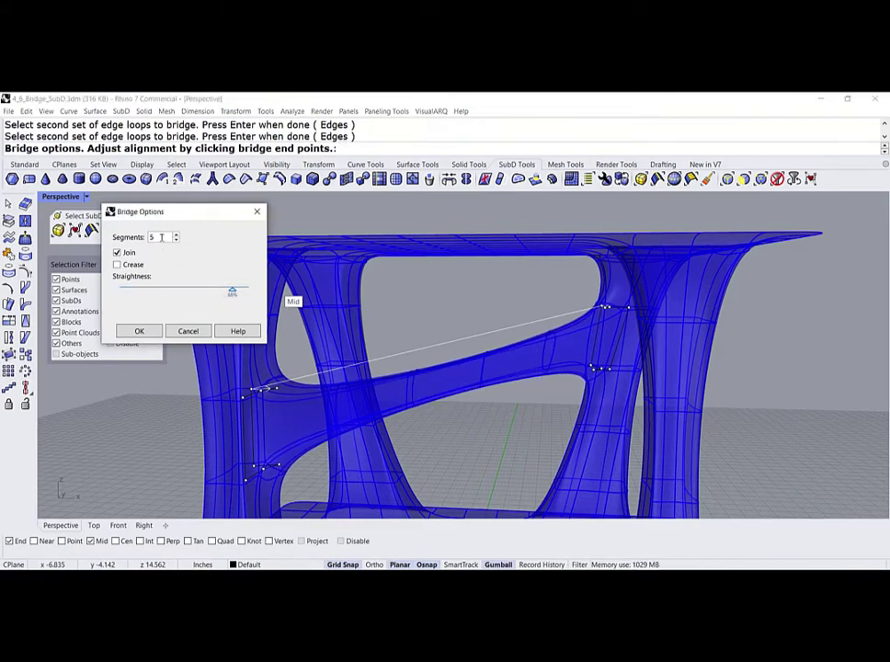
double_click(163, 239)
scroll(162, 237, "up", 2)
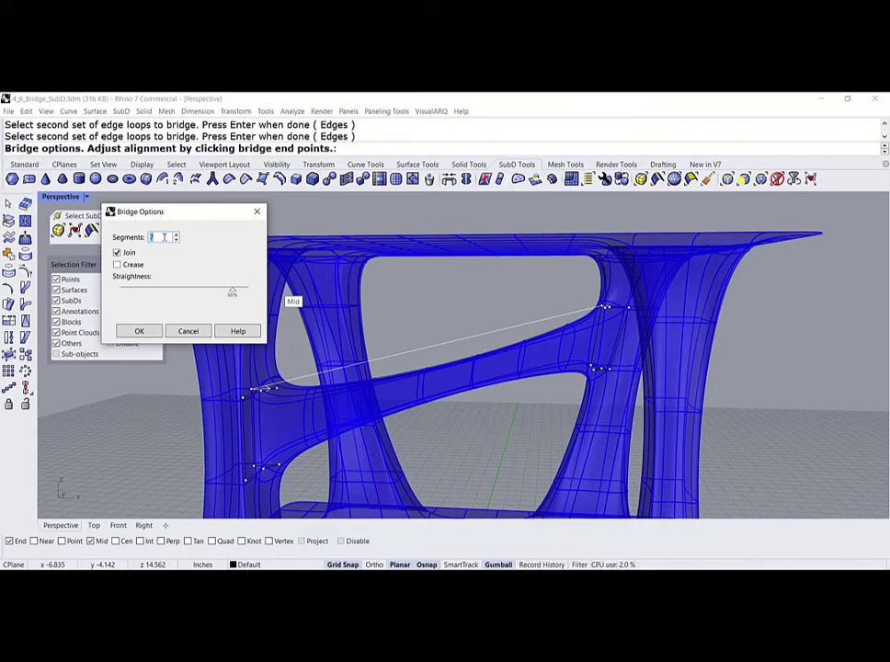
left_click(140, 331)
- Show the hidden duplicate planes above the tabletop and below the base
scroll(425, 323, "down", 10)
right_click_drag(540, 362, 300, 366)
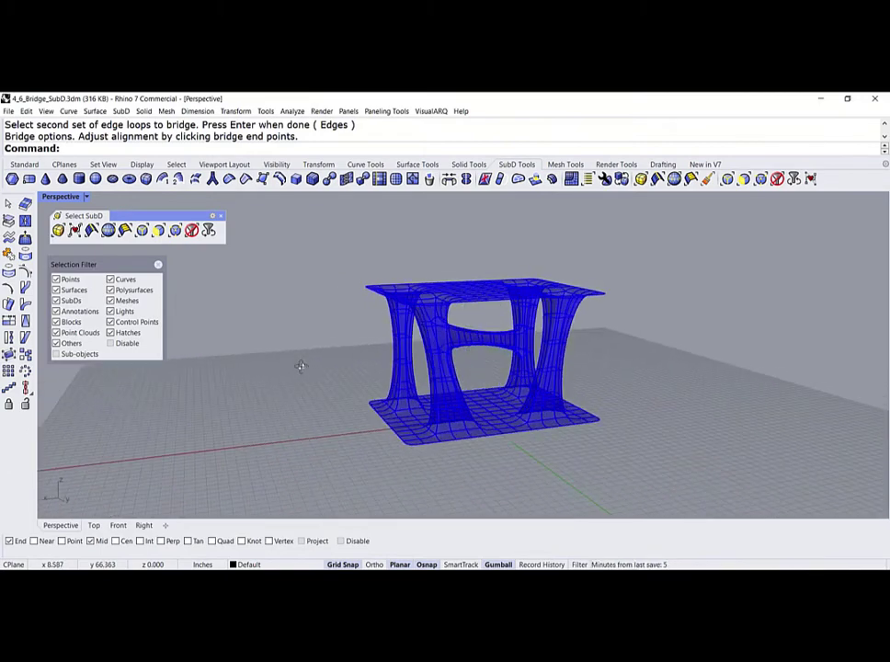
scroll(501, 364, "up", 5)
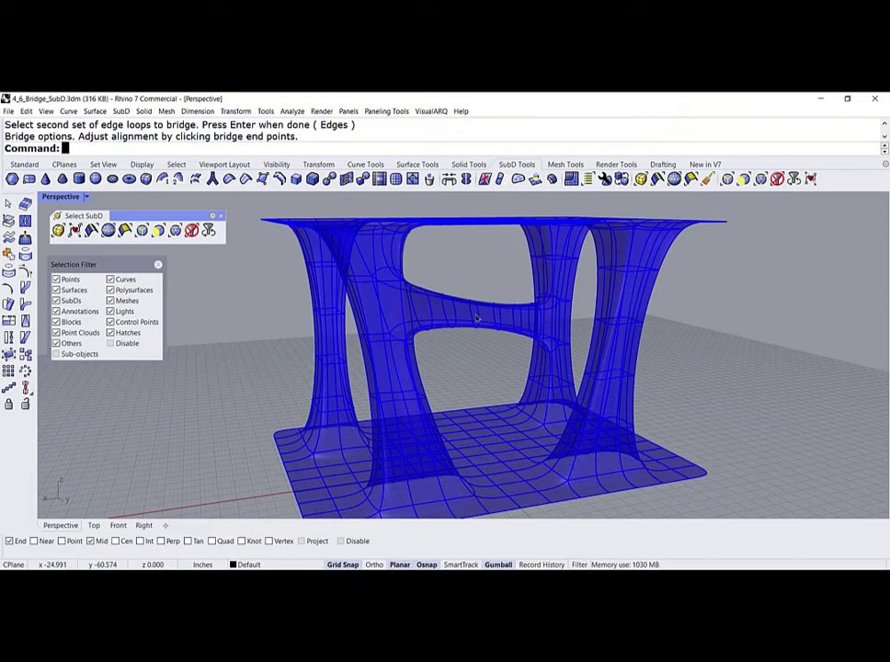
right_click_drag(476, 318, 393, 373)
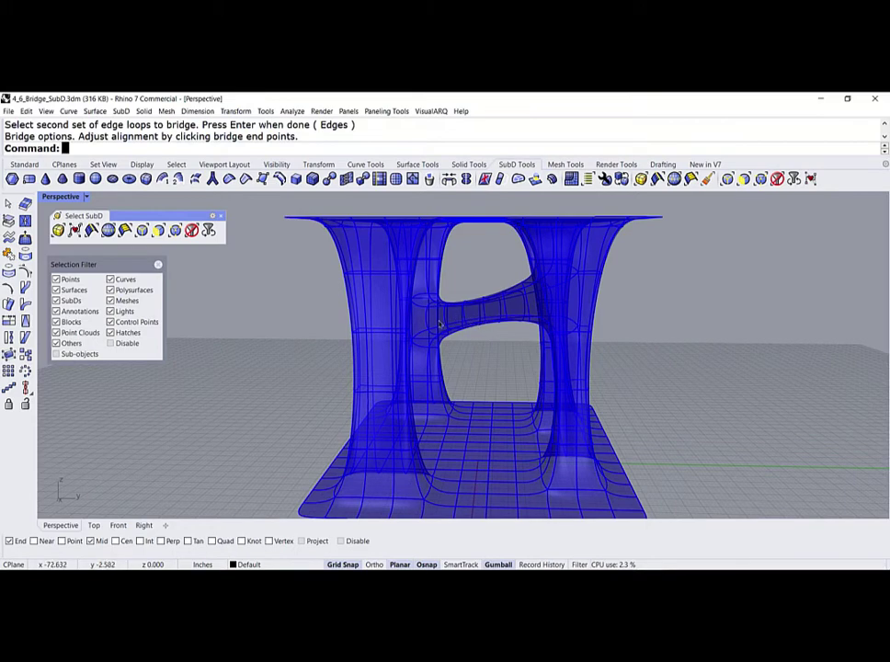
scroll(439, 324, "down", 5)
right_click_drag(469, 326, 411, 326)
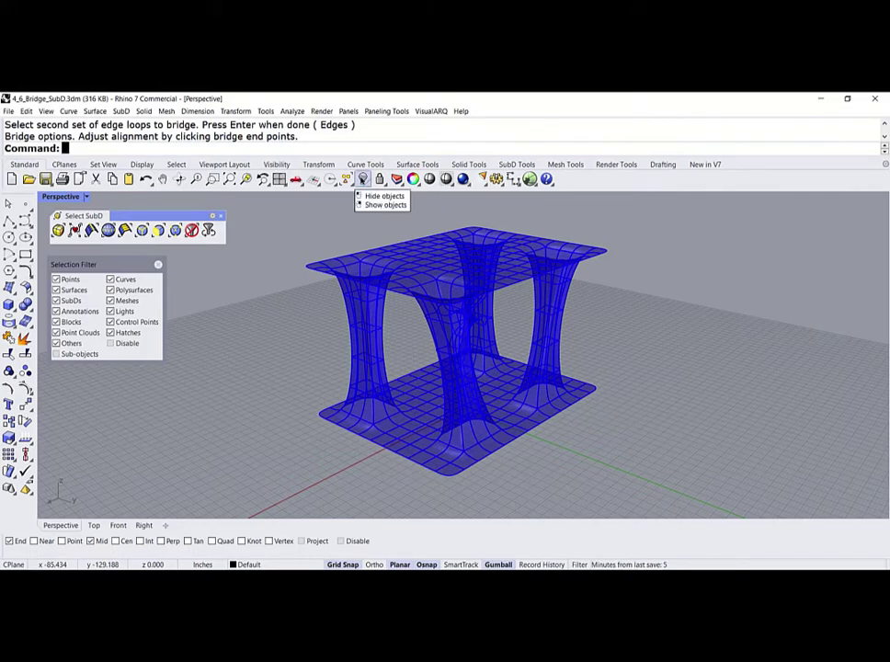
right_click(361, 179)
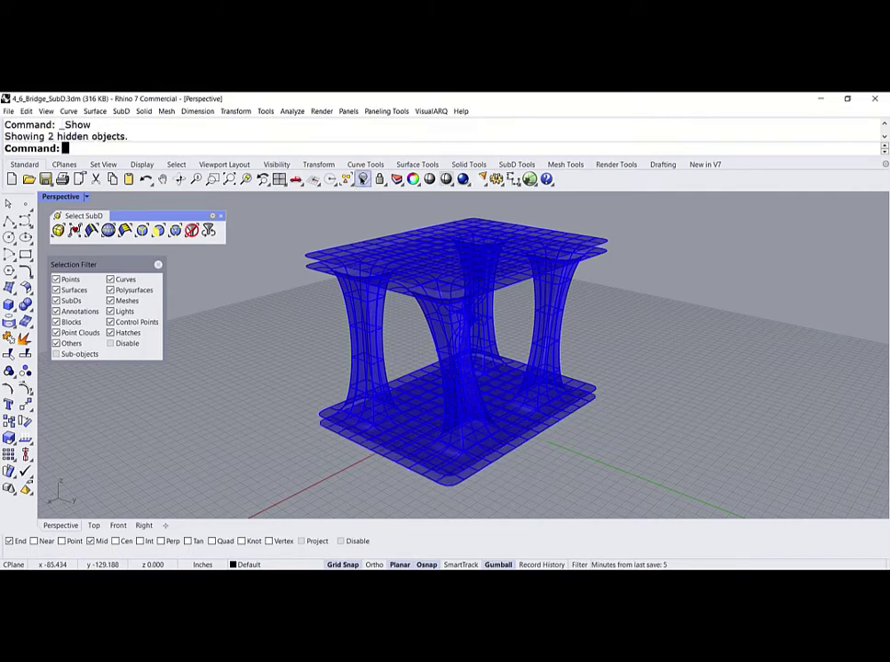
- Start a Bridge from the outer edge loop of the column form's top surface to that of the plane above it
right_click_drag(577, 274, 512, 268)
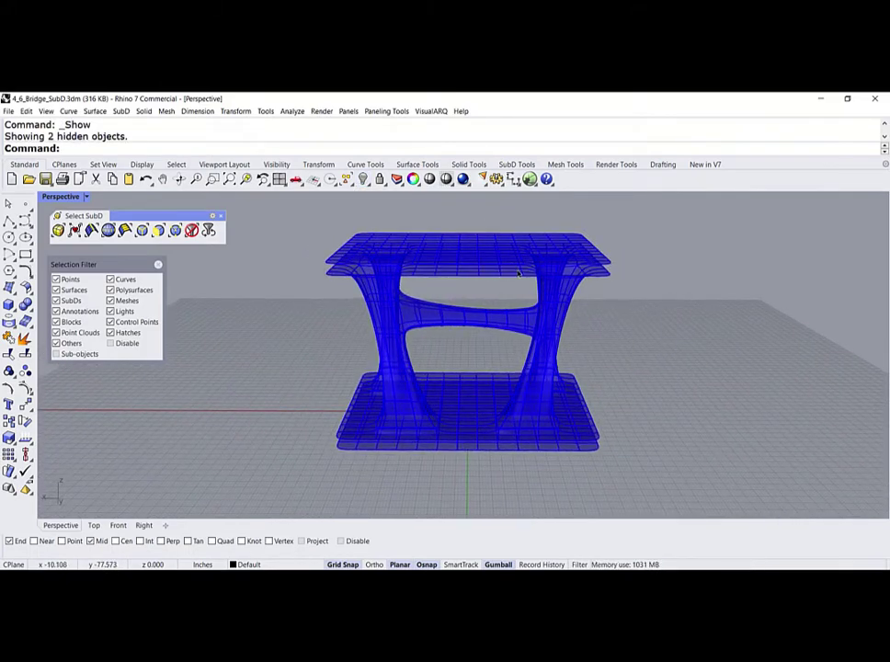
scroll(515, 268, "up", 2)
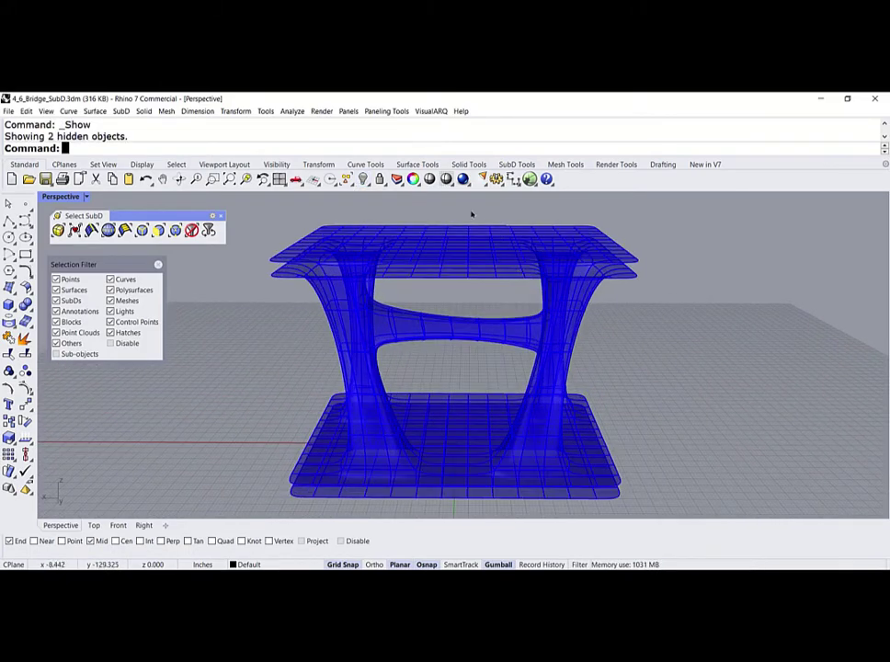
left_click(515, 164)
left_click(448, 179)
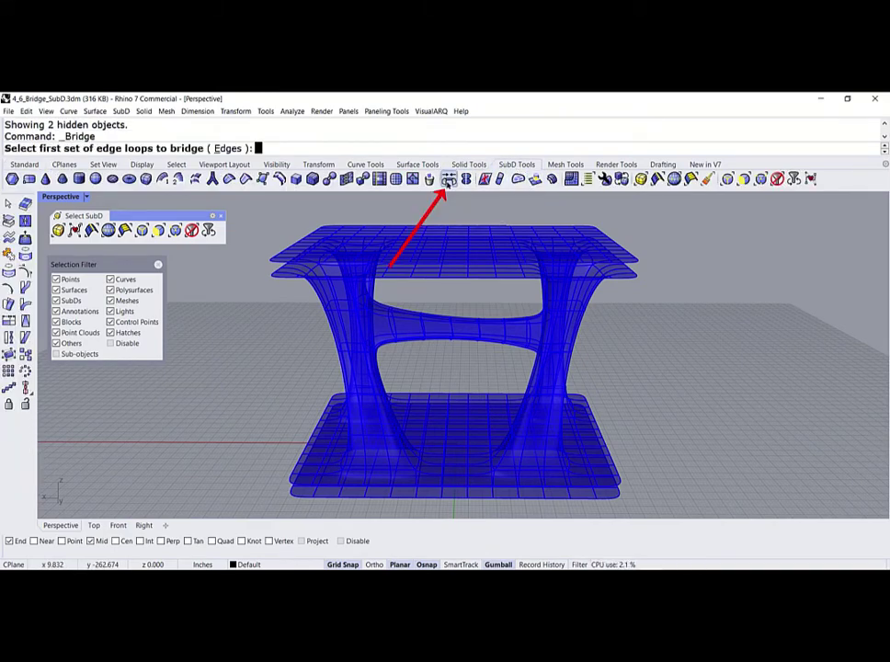
double_click(636, 278)
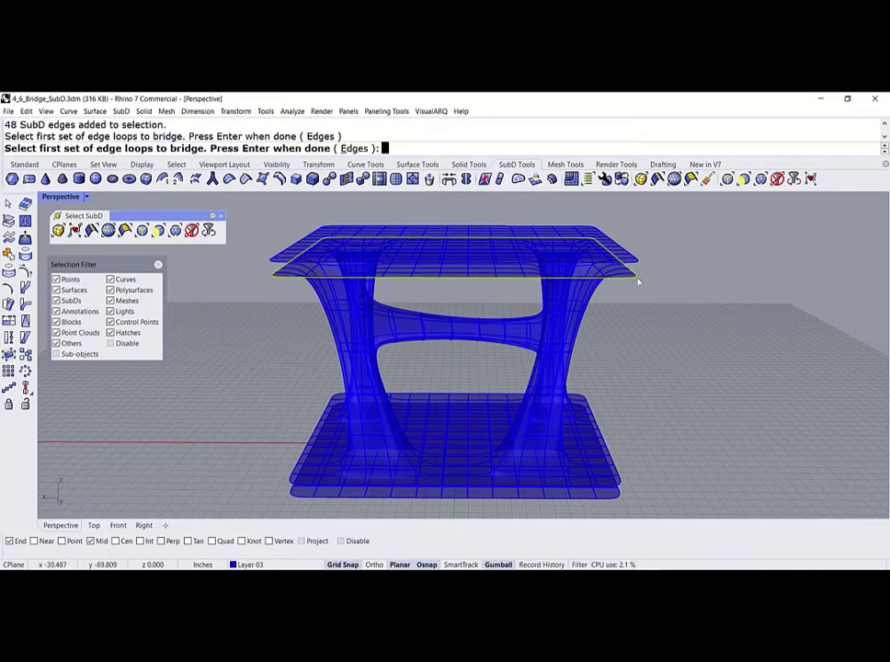
key("Return")
double_click(631, 266)
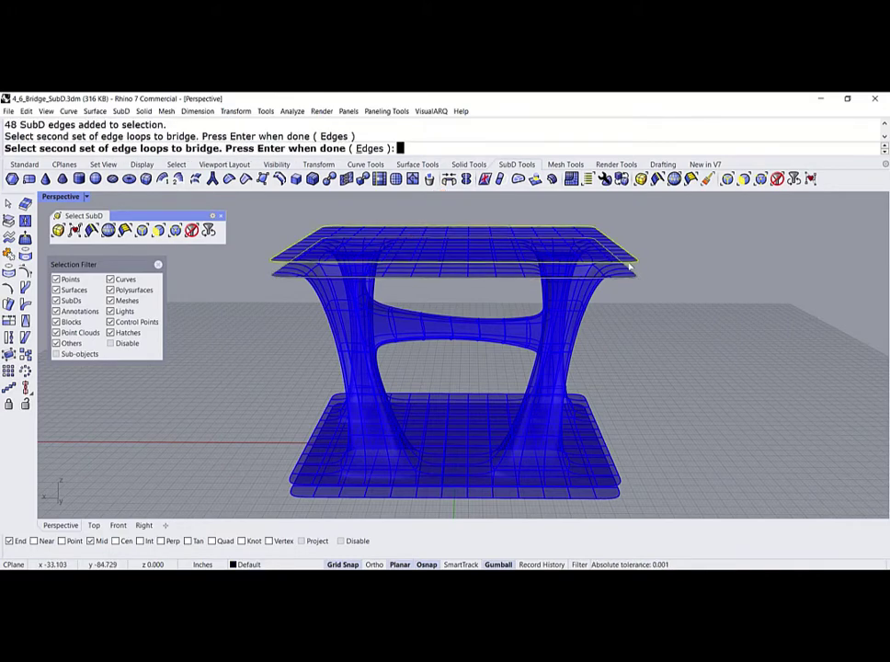
key("Return")
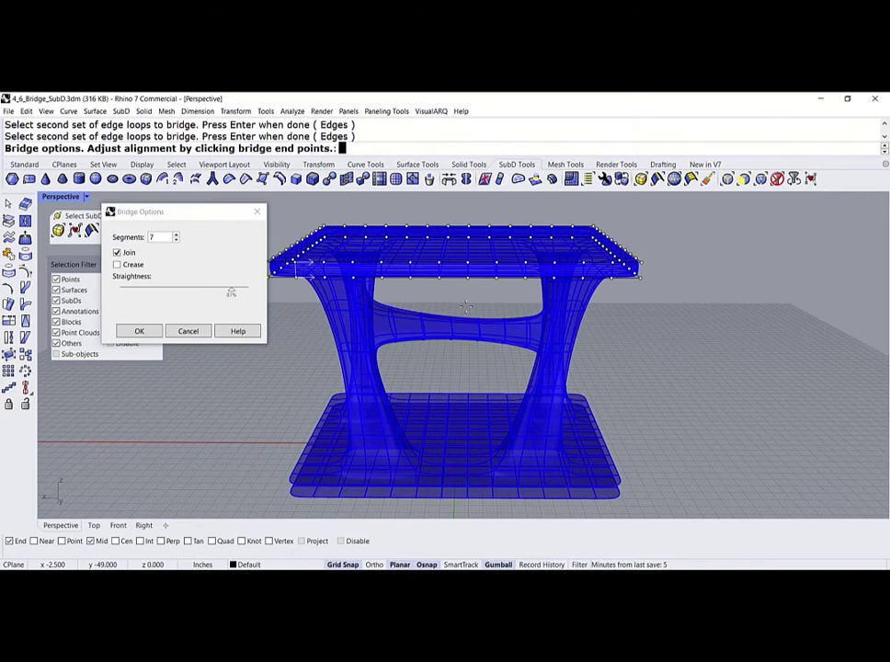
- Try the tabletop bridge with 2 segments, creased edges and 100% straightness
right_click_drag(466, 306, 565, 318)
scroll(546, 310, "up", 8)
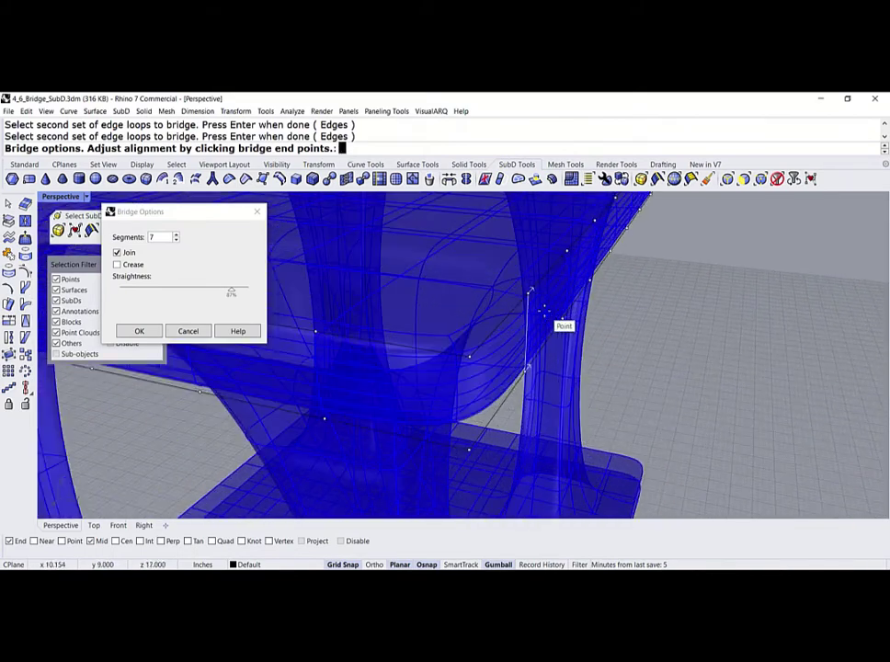
left_click(167, 237)
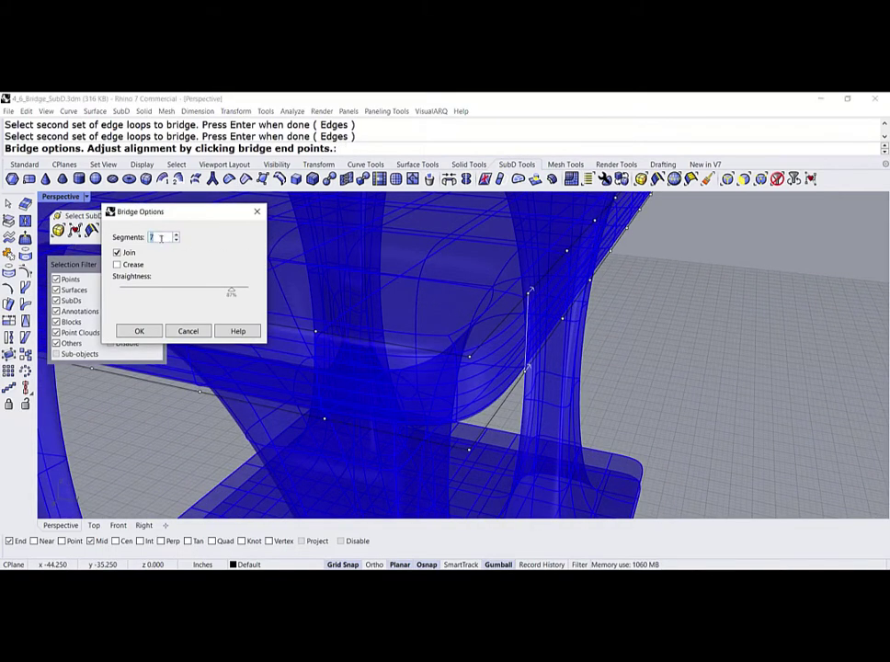
scroll(161, 238, "down", 4)
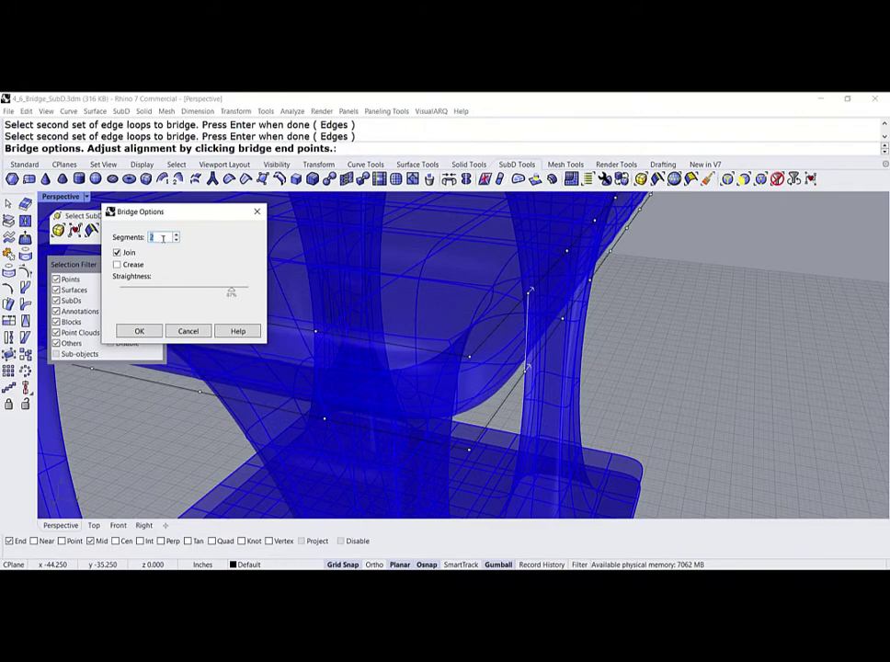
left_click(117, 265)
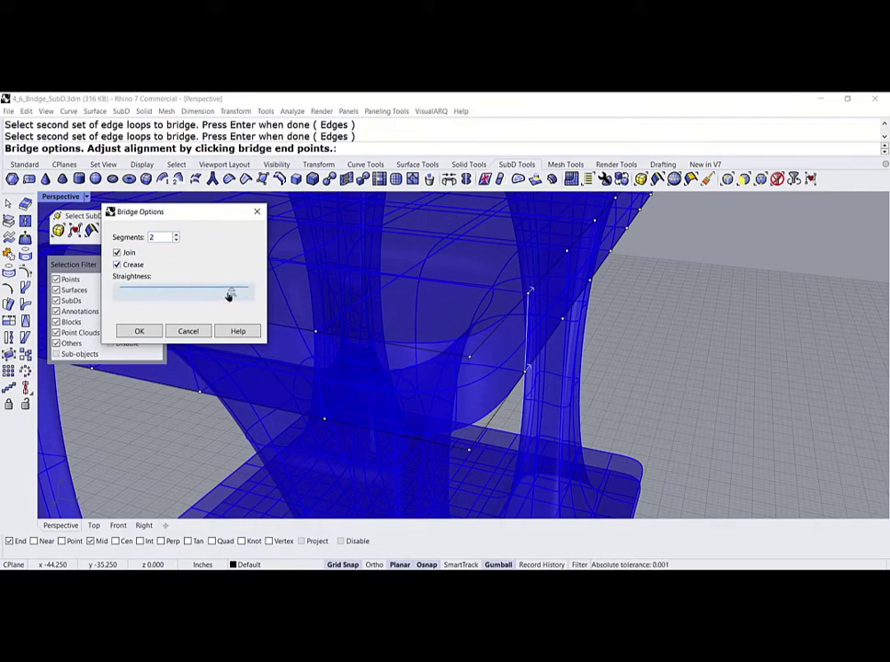
left_click_drag(237, 300, 258, 302)
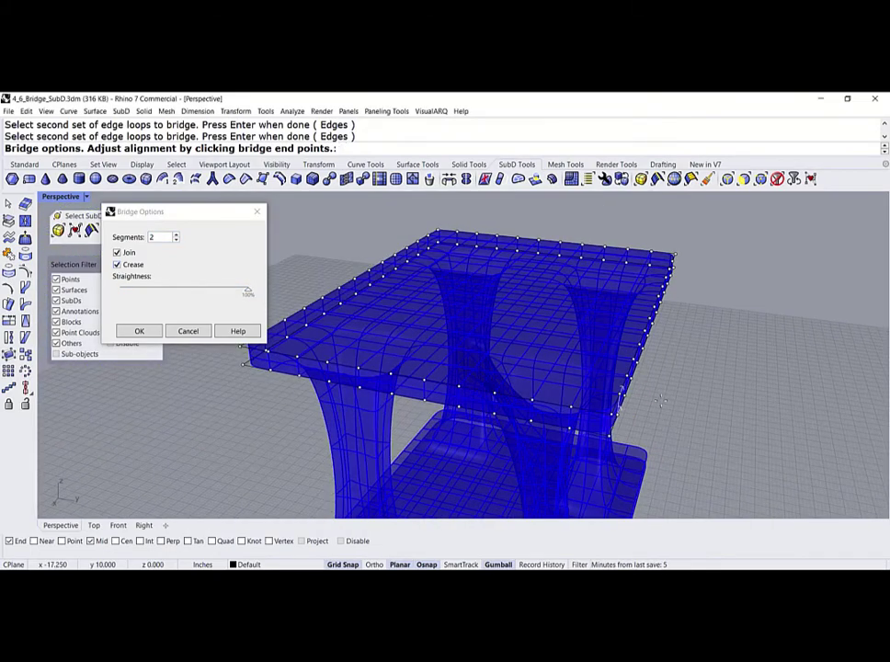
right_click_drag(663, 399, 663, 291)
scroll(653, 283, "up", 5)
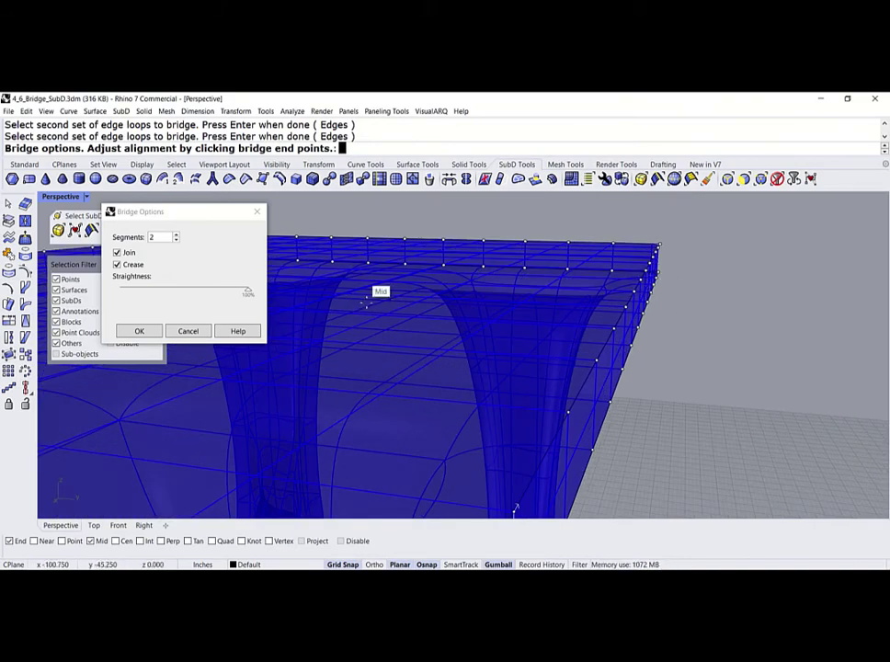
- Create the tabletop bridge without creases, using 3 segments and 86% straightness
left_click(116, 265)
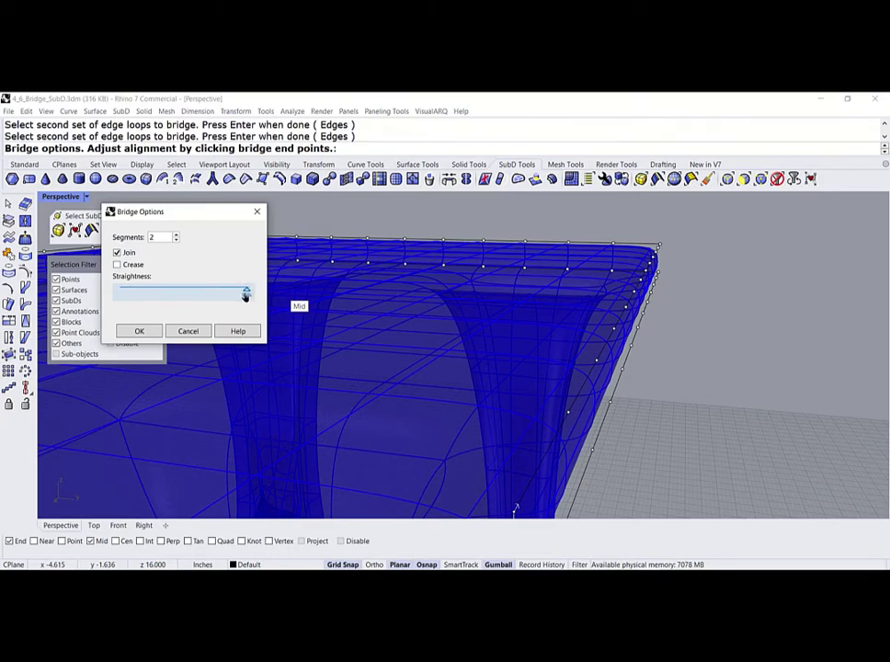
left_click_drag(246, 294, 229, 295)
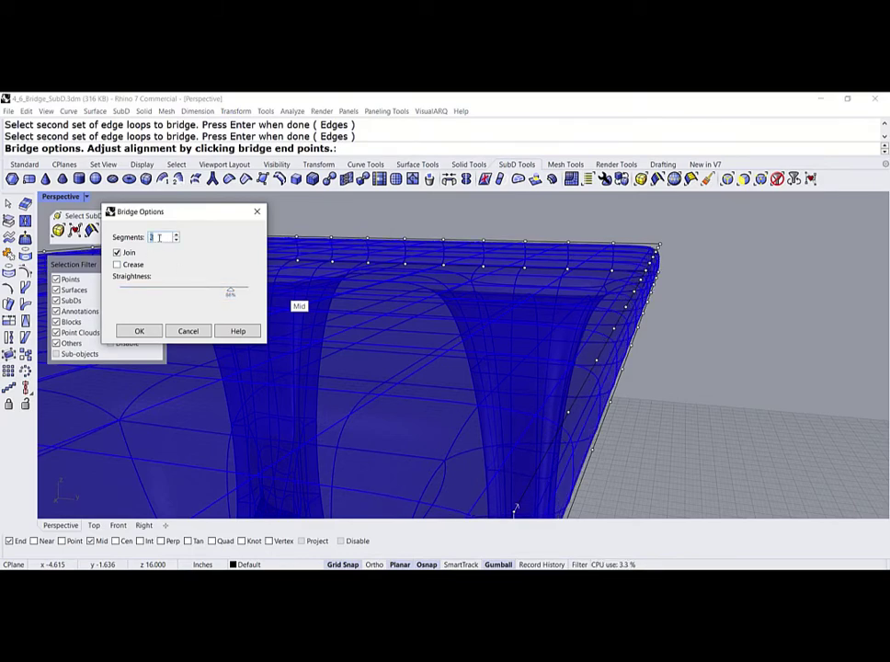
left_click(139, 332)
- Bridge the outer edge loops of the two bottom planes with 3 segments, joined and uncreased, at 86% straightness
scroll(568, 401, "down", 5)
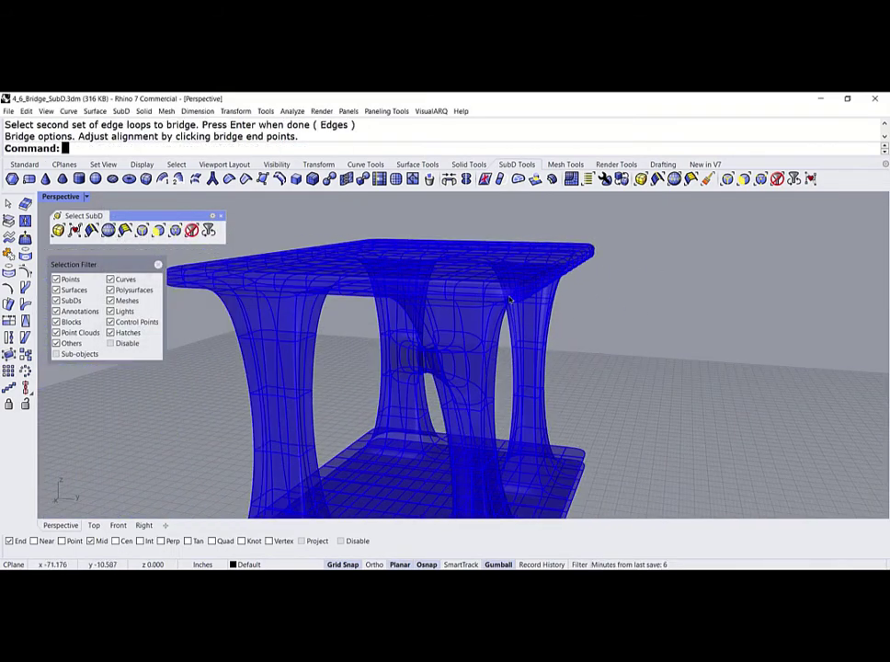
scroll(568, 401, "down", 2)
scroll(541, 465, "up", 5)
key("Return")
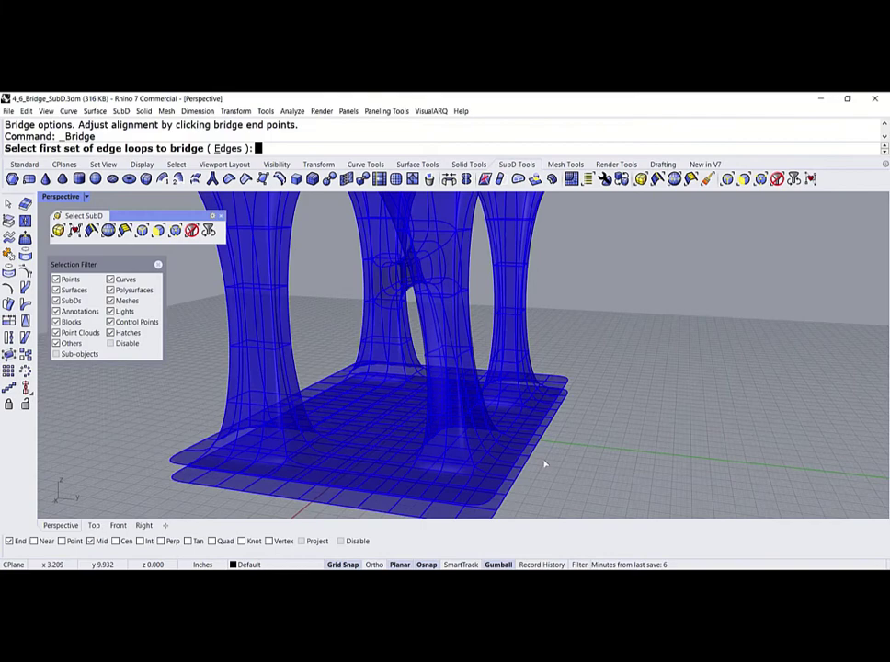
scroll(522, 477, "up", 2)
left_click(516, 472)
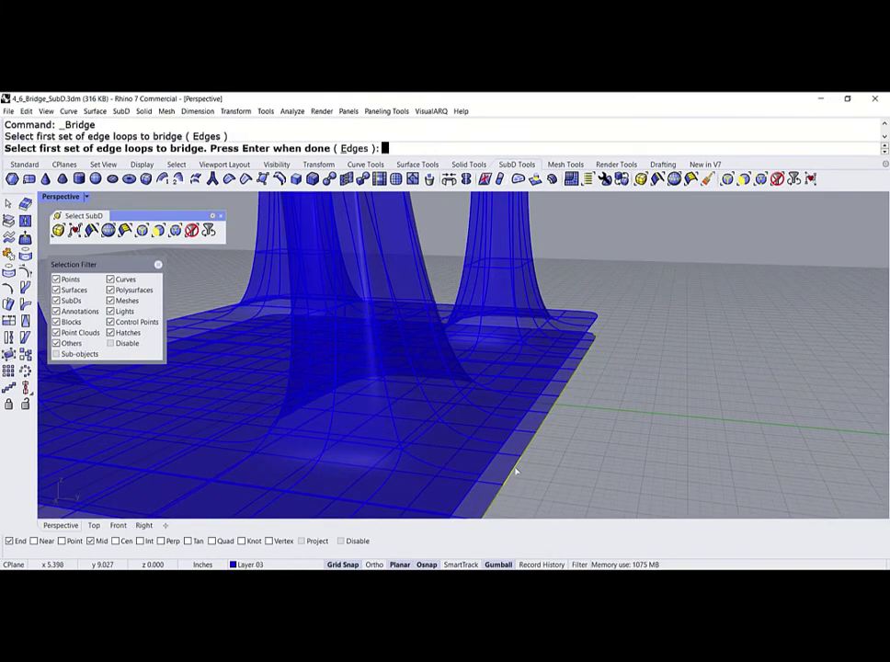
left_click(515, 471)
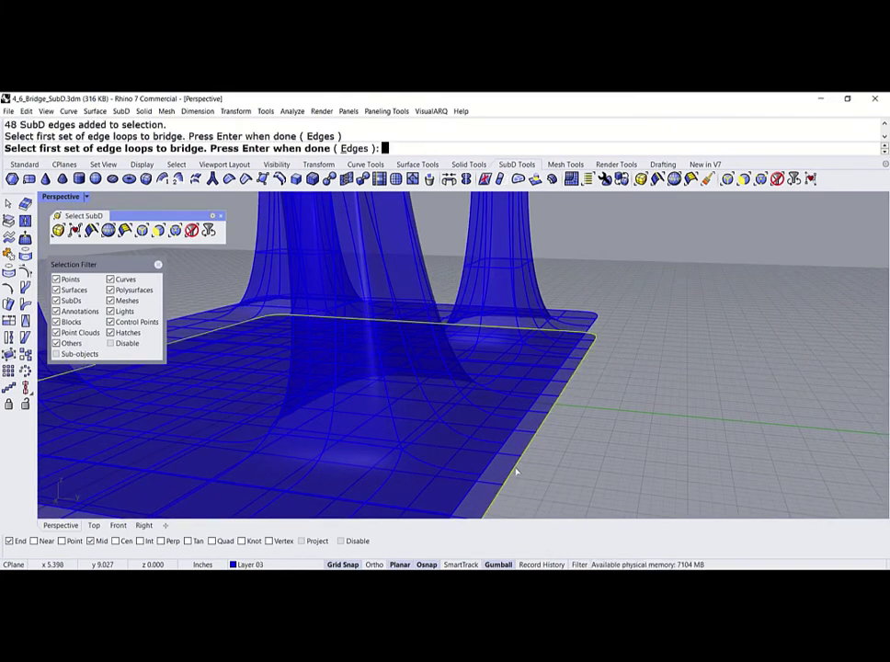
key("Return")
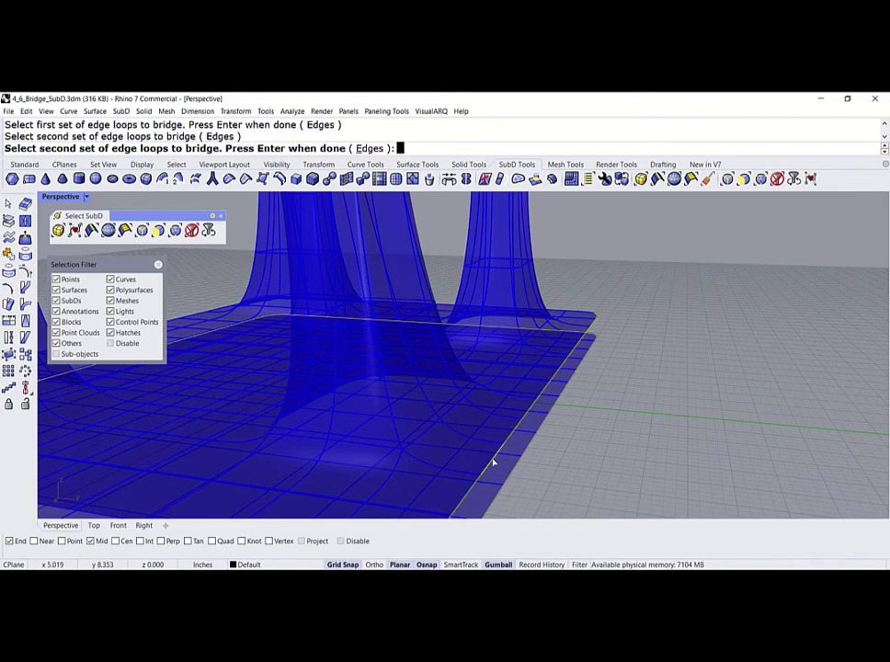
left_click(494, 462)
key("Return")
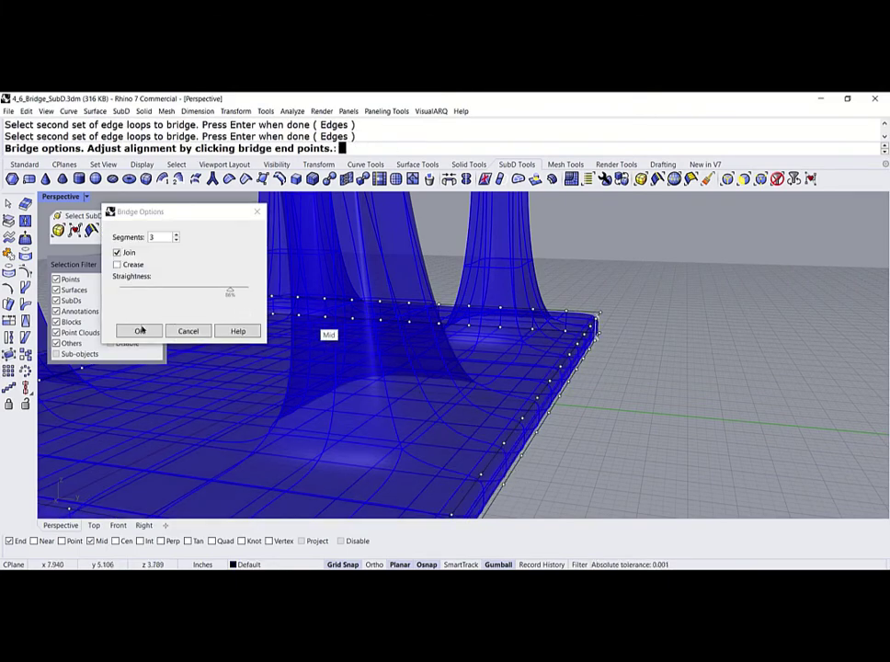
left_click(140, 332)
- Set the Perspective viewport's display mode to Rendered to show the whole table
scroll(593, 446, "down", 10)
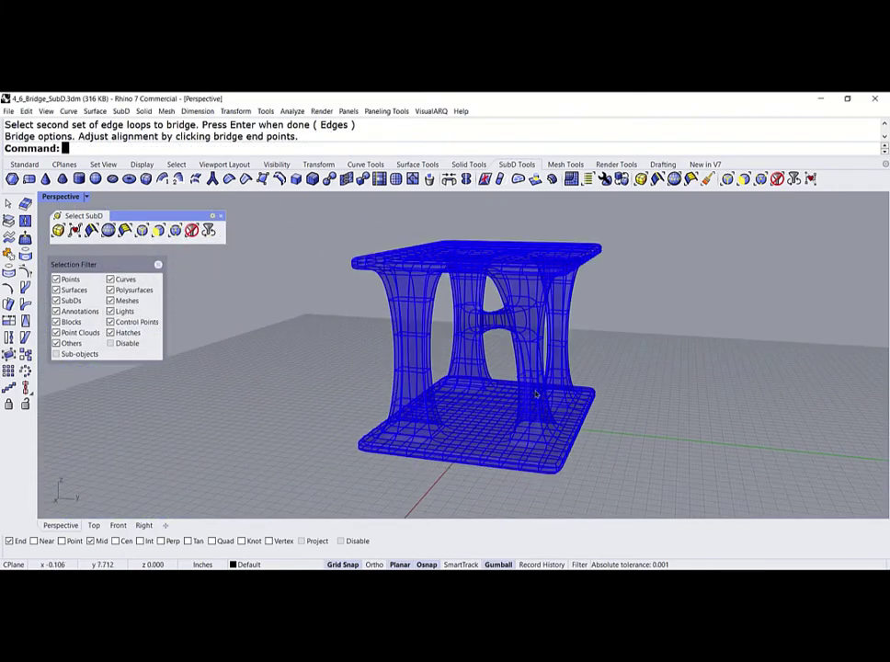
right_click_drag(536, 392, 399, 403)
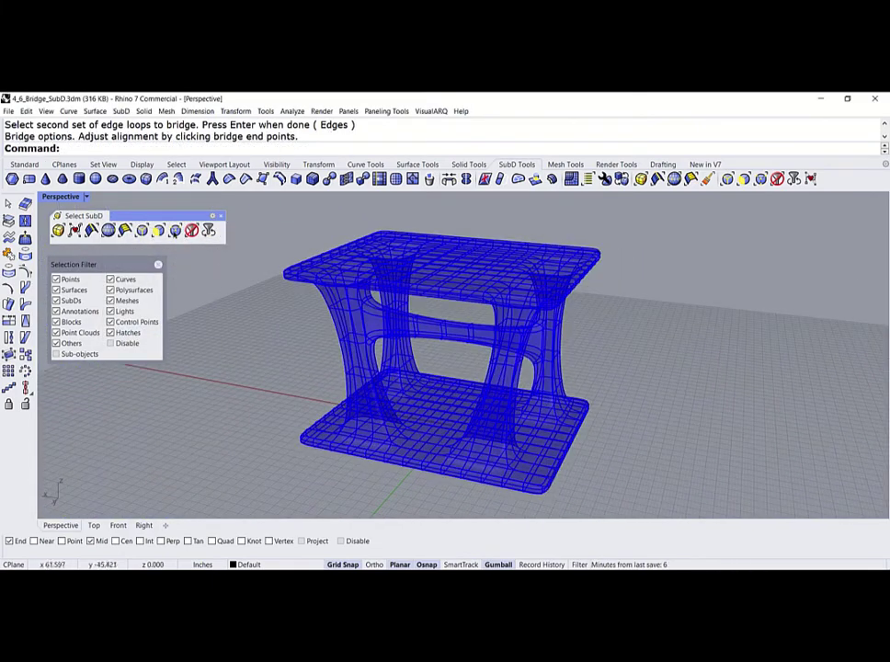
left_click(86, 196)
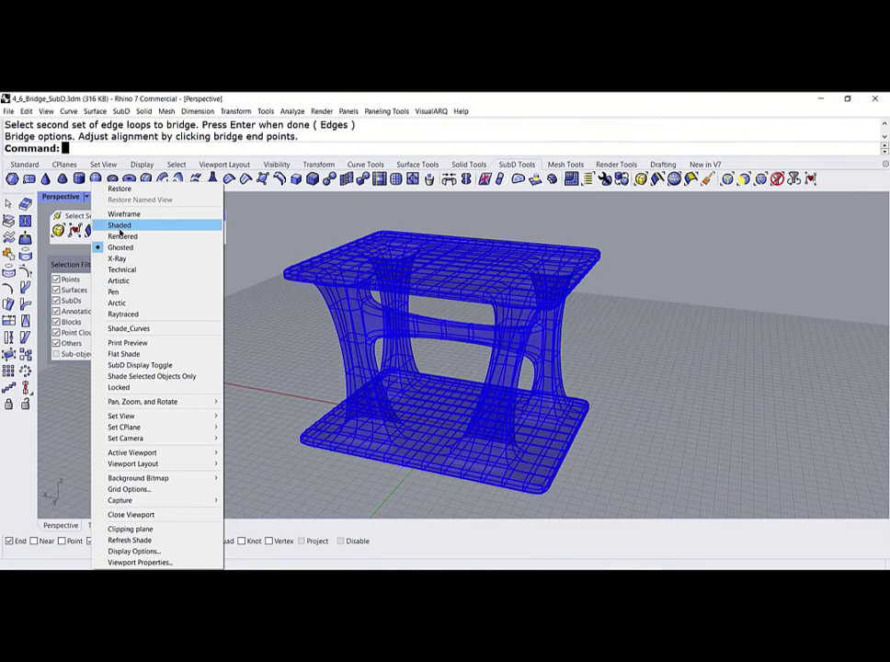
left_click(124, 238)
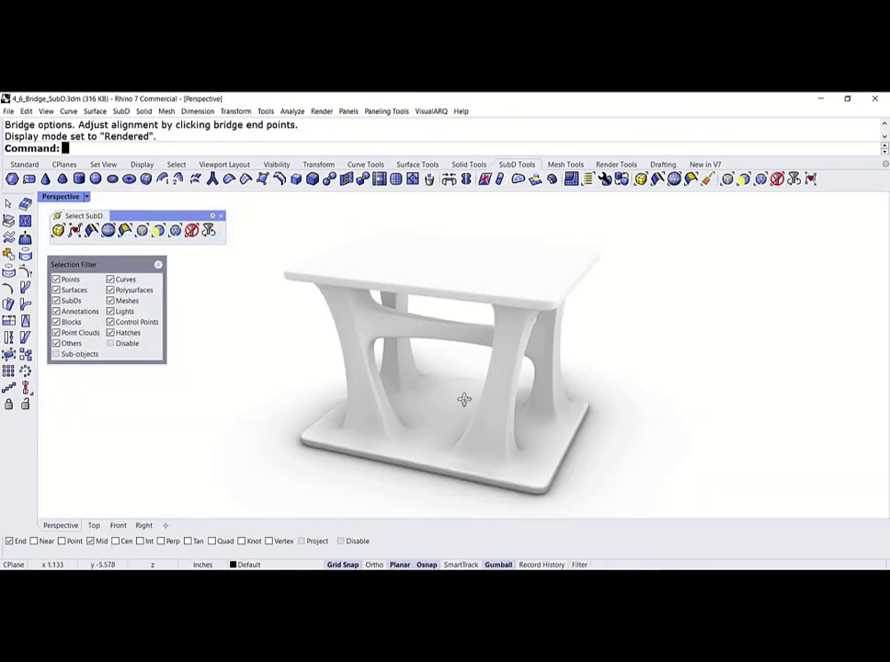